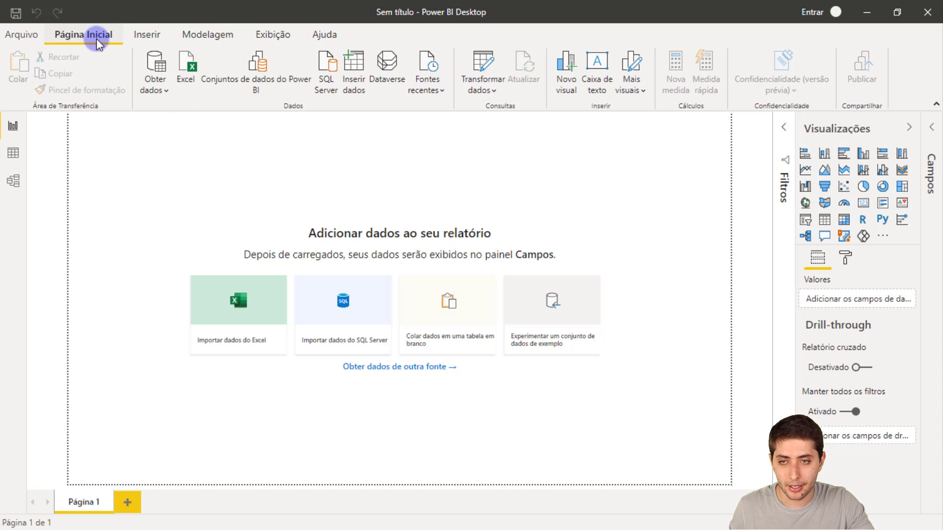
# Import the BaseFuncionarios Excel workbook from the desktop's Aula PBI folder as a data source
pyautogui.click(187, 90)
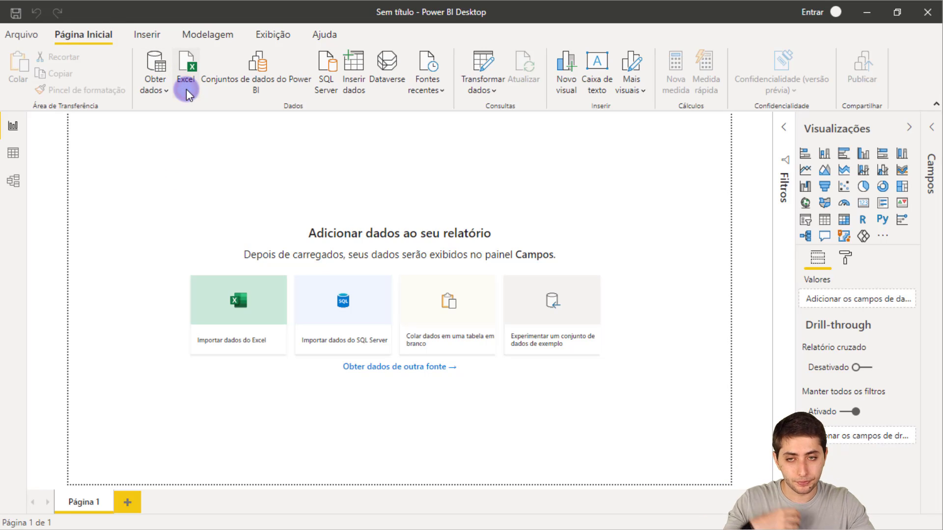
pyautogui.scroll(2, 97, 111)
pyautogui.click(99, 109)
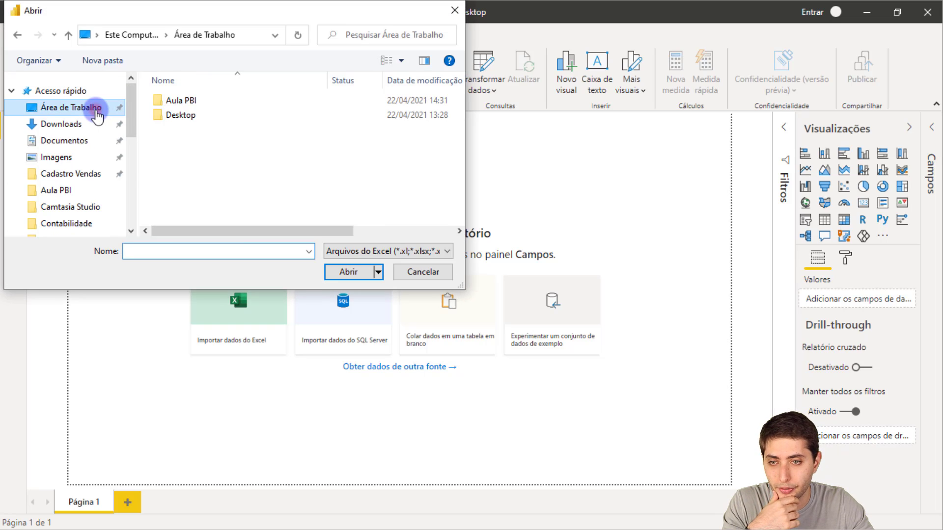
pyautogui.doubleClick(194, 97)
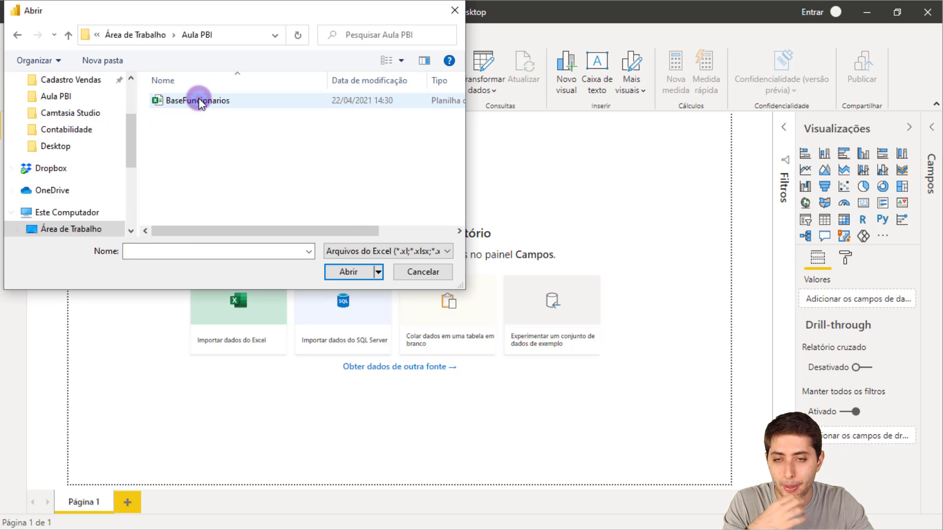
pyautogui.click(199, 99)
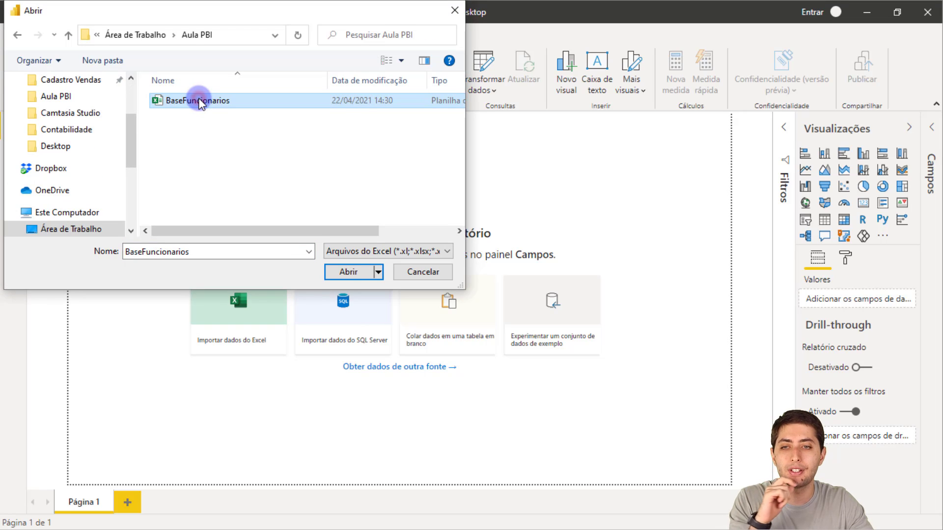
pyautogui.click(338, 273)
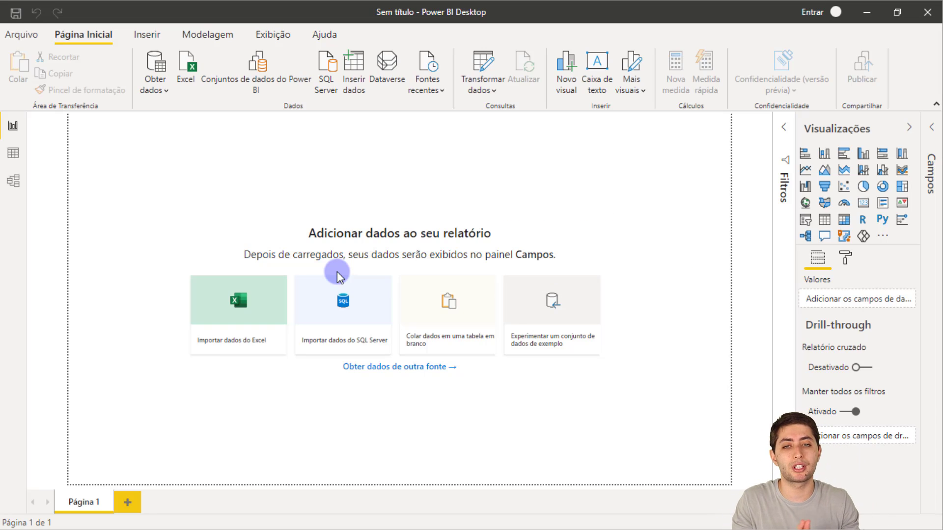
# Preview the BaseFuncionarios table, select it for import and open it for transformation in Power Query
pyautogui.click(264, 142)
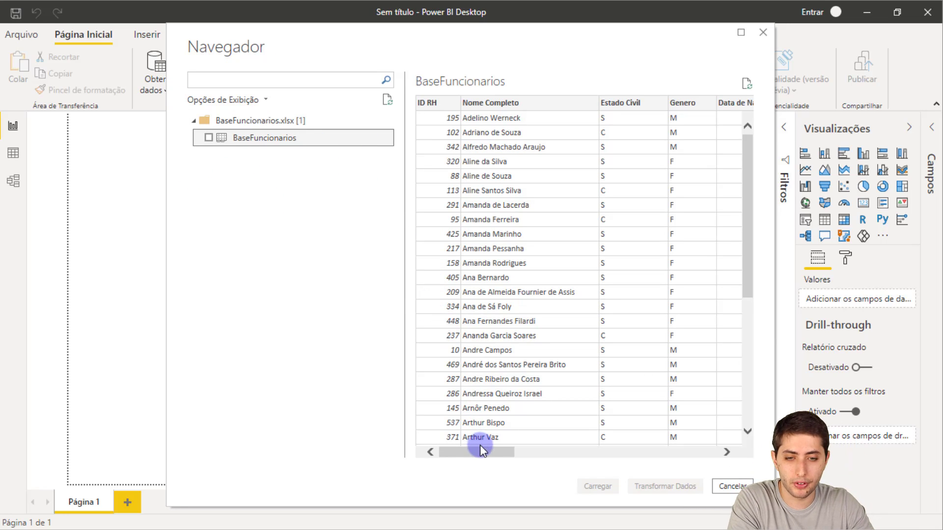
pyautogui.moveTo(487, 453)
pyautogui.mouseDown()
pyautogui.moveTo(524, 461)
pyautogui.moveTo(472, 453)
pyautogui.mouseUp()
pyautogui.click(208, 138)
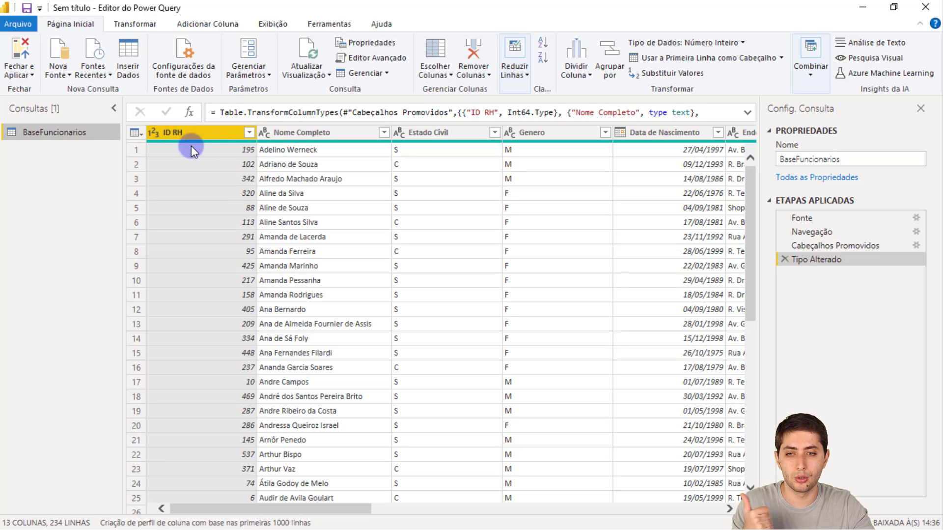
# Review the columns of the BaseFuncionarios query, checking the entries in Data de Demissao
pyautogui.click(314, 133)
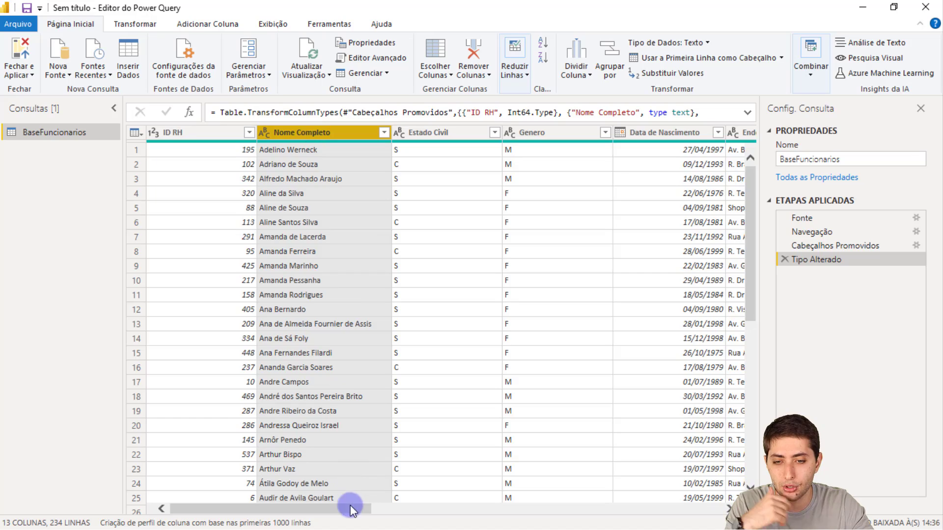
pyautogui.moveTo(351, 513); pyautogui.dragTo(539, 516)
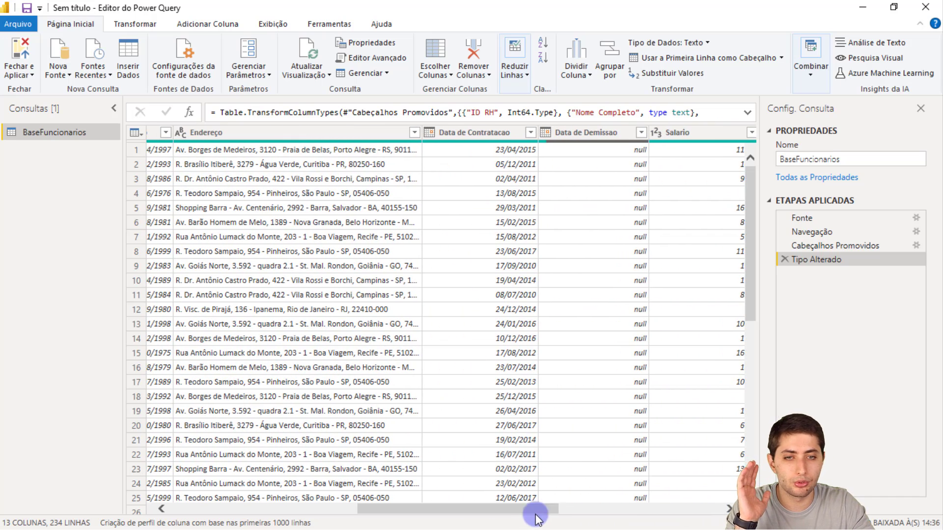
pyautogui.click(591, 135)
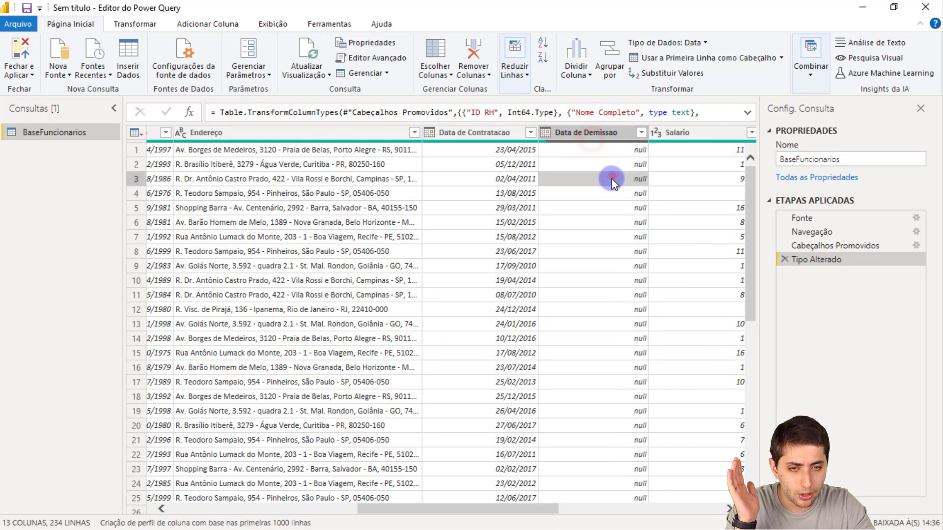
pyautogui.click(610, 192)
pyautogui.click(615, 221)
pyautogui.click(621, 250)
pyautogui.click(626, 290)
pyautogui.scroll(-1, 627, 290)
pyautogui.scroll(1, 627, 289)
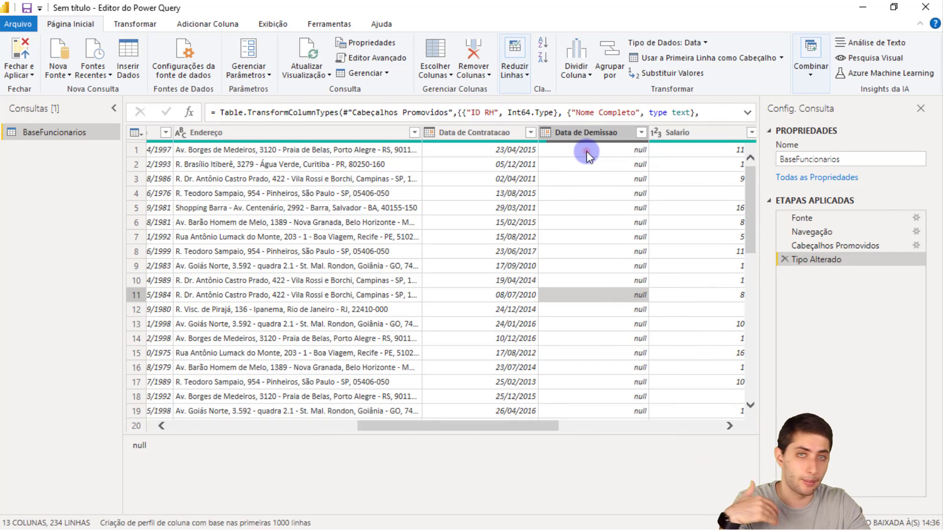
pyautogui.click(586, 152)
pyautogui.scroll(-3, 586, 151)
pyautogui.scroll(3, 587, 152)
pyautogui.click(605, 166)
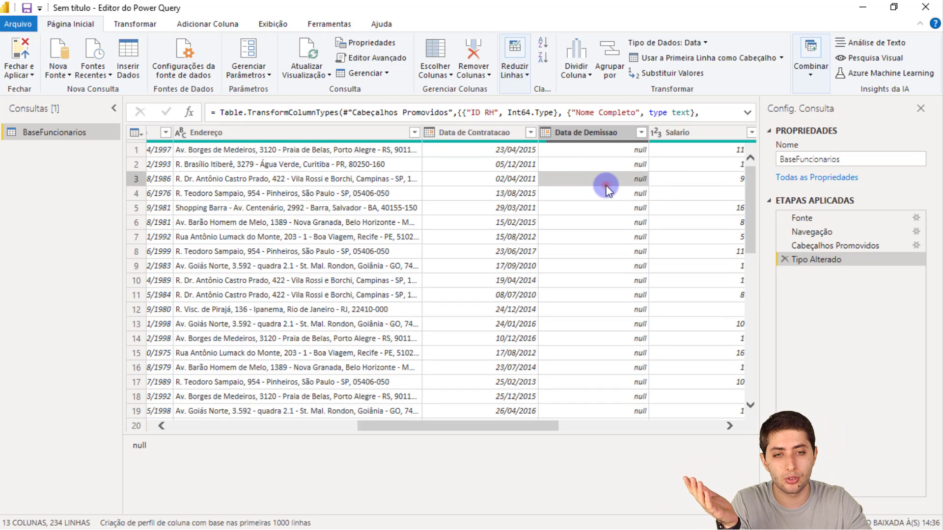
pyautogui.moveTo(541, 422); pyautogui.dragTo(326, 379)
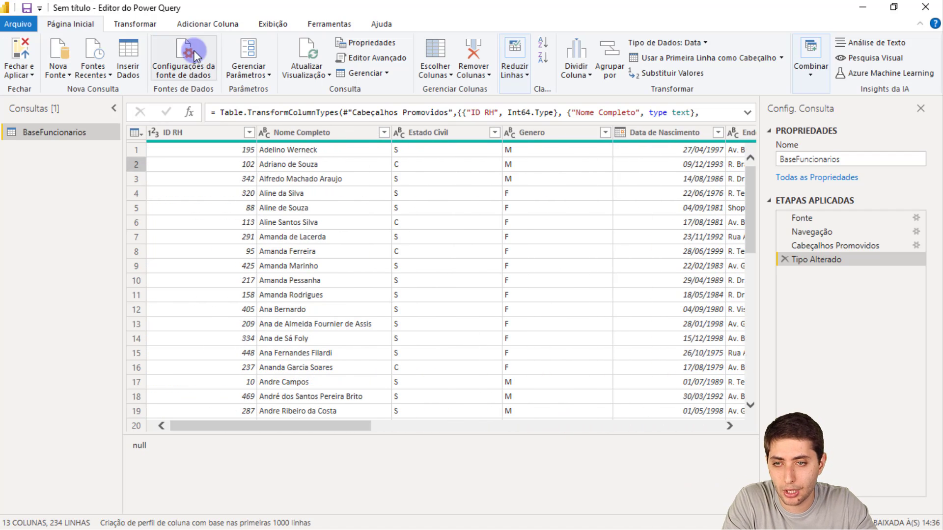
# Close and apply the query, and show the BaseFuncionarios table's records with the Genero column selected
pyautogui.click(20, 49)
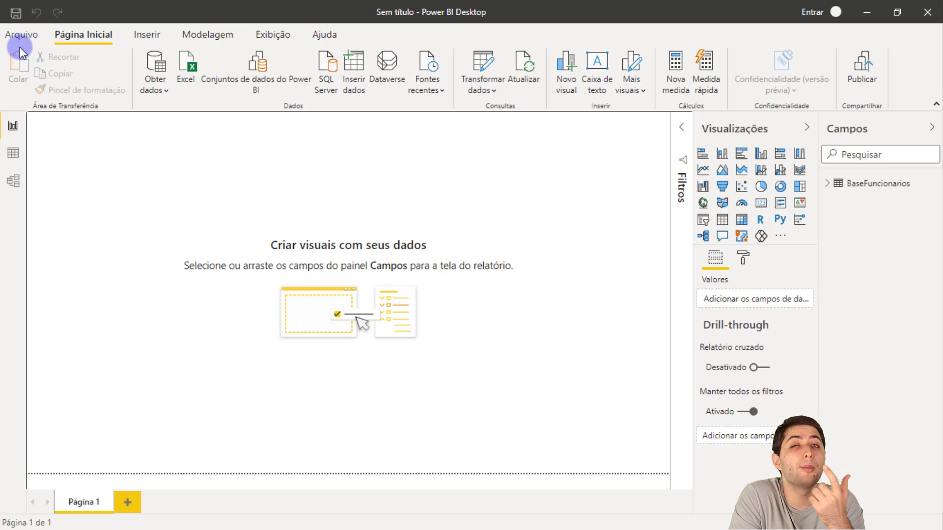
pyautogui.click(17, 156)
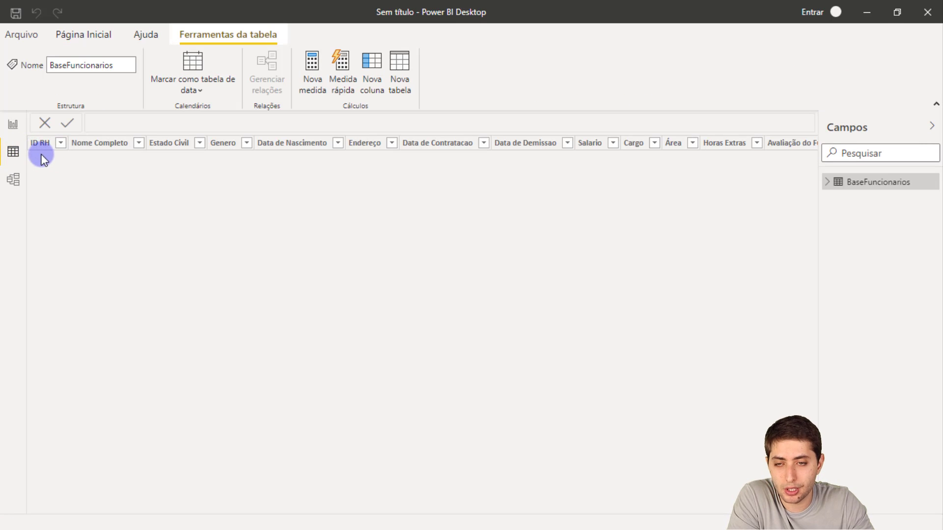
pyautogui.click(881, 182)
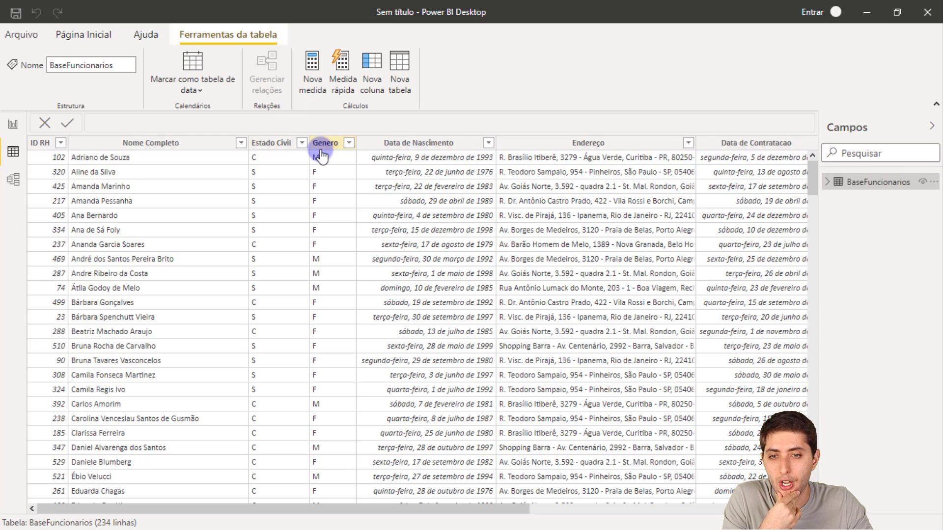
pyautogui.click(322, 146)
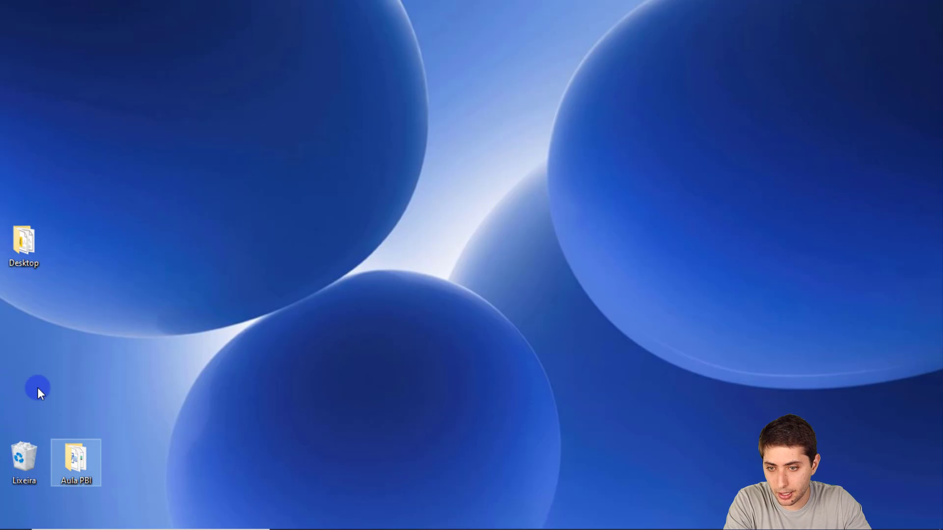
# Open the BaseFuncionarios workbook in Excel from the desktop's Aula PBI folder
pyautogui.doubleClick(78, 467)
pyautogui.click(401, 177)
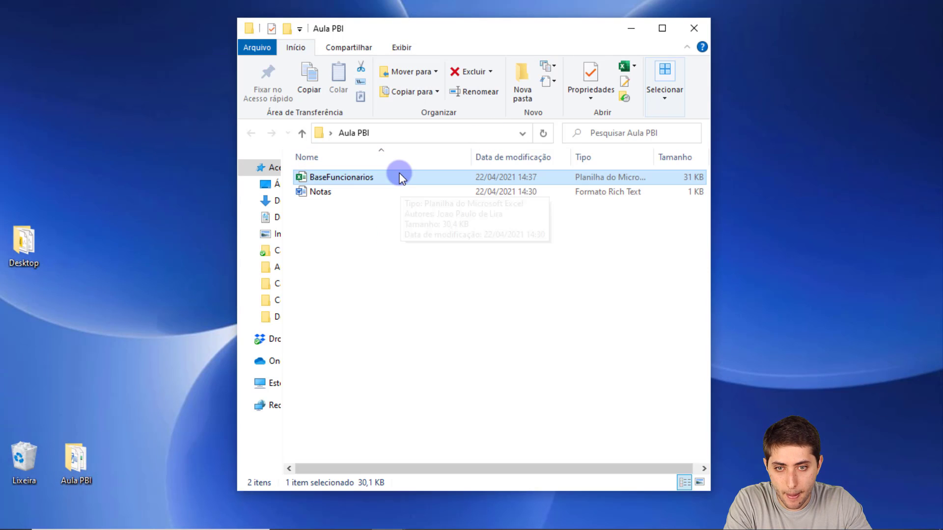
pyautogui.doubleClick(400, 178)
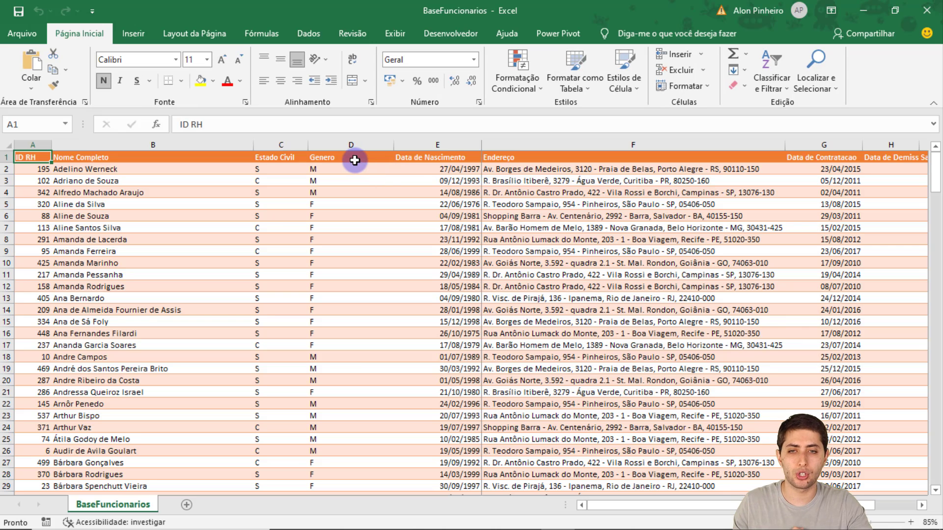
# Rename the column header in cell D1 to Gênero, then save and close the workbook
pyautogui.click(355, 160)
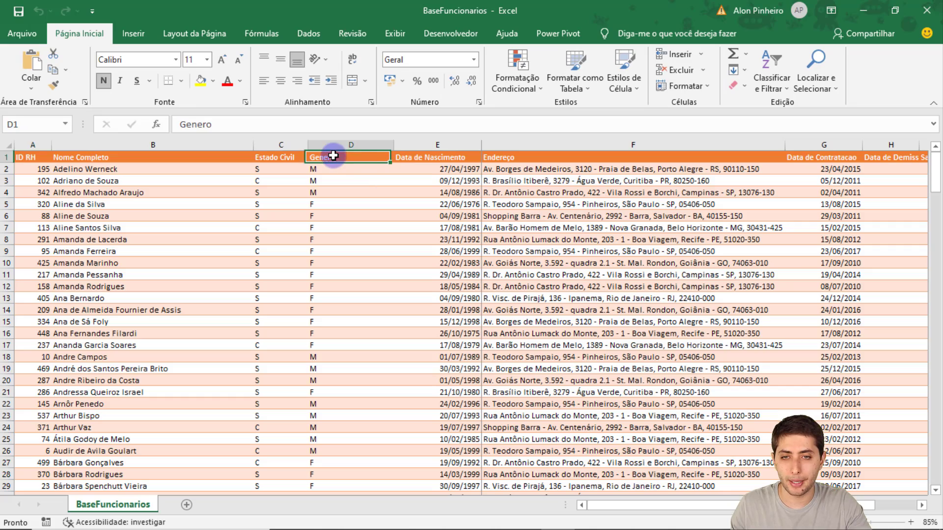
pyautogui.keyDown('ctrl'); pyautogui.scroll(2, 357, 177); pyautogui.keyUp('ctrl')
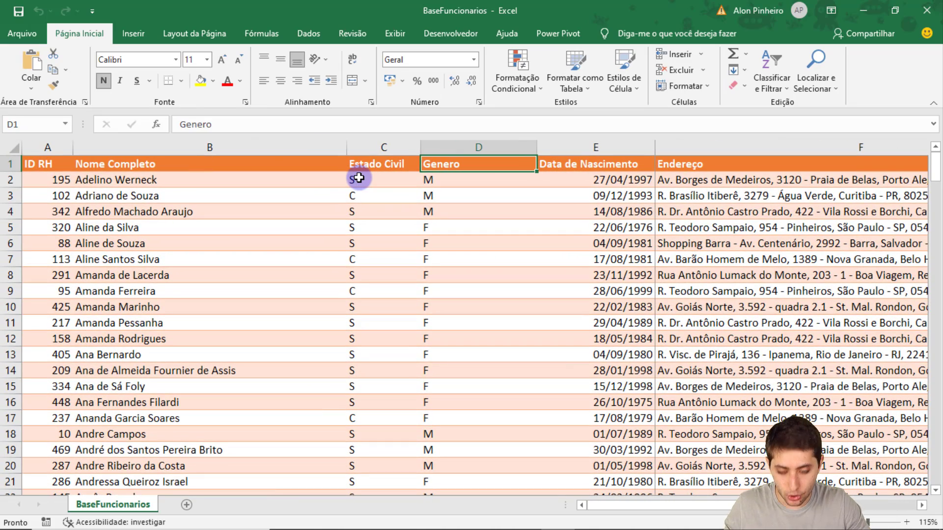
pyautogui.write('G')
pyautogui.press('Return')
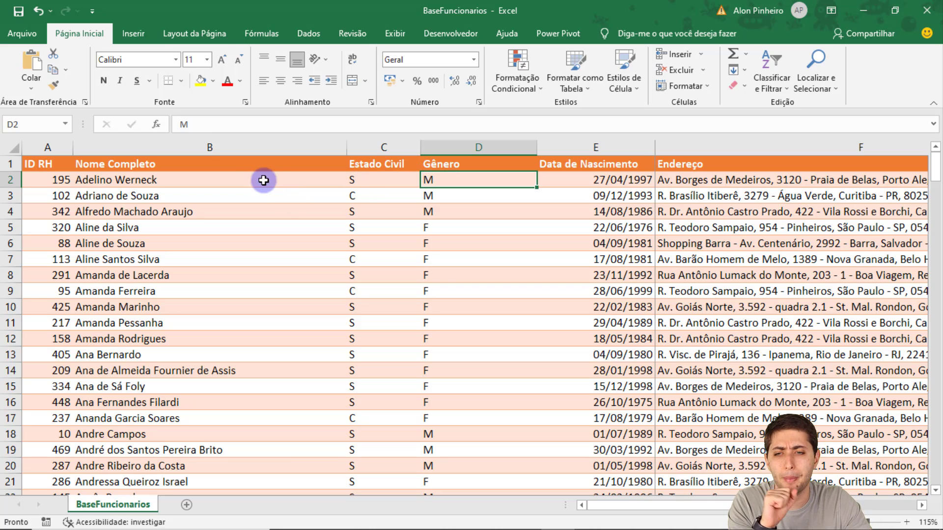
pyautogui.click(18, 13)
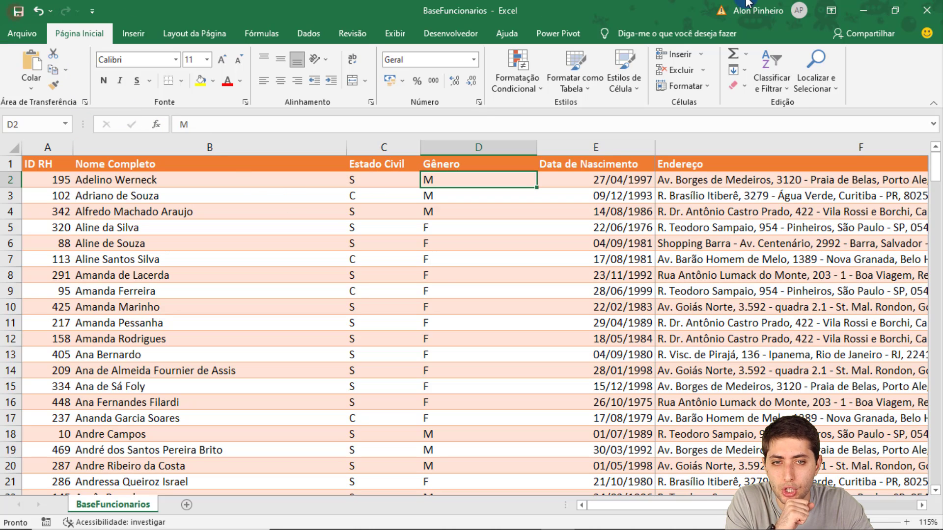
pyautogui.click(926, 10)
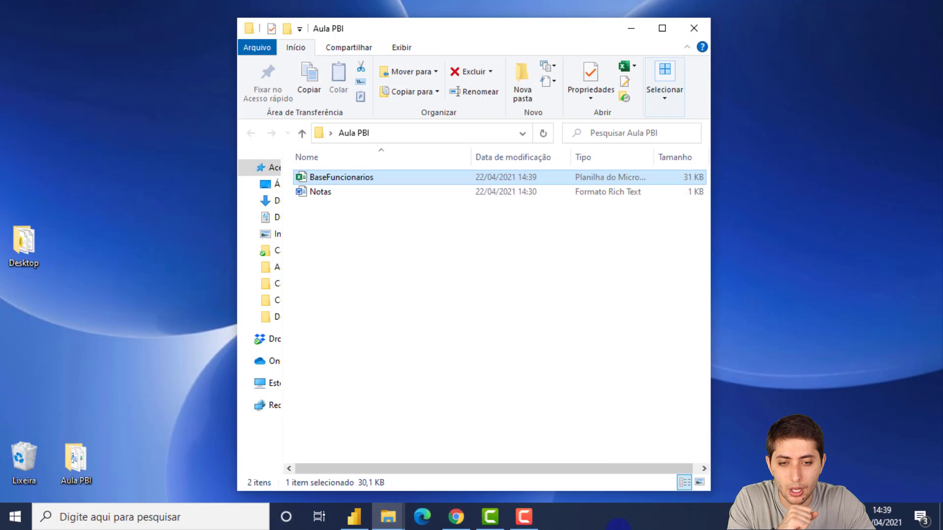
# Switch to Power BI Desktop, refresh the data from the source workbook and dismiss the refresh dialog
pyautogui.click(356, 519)
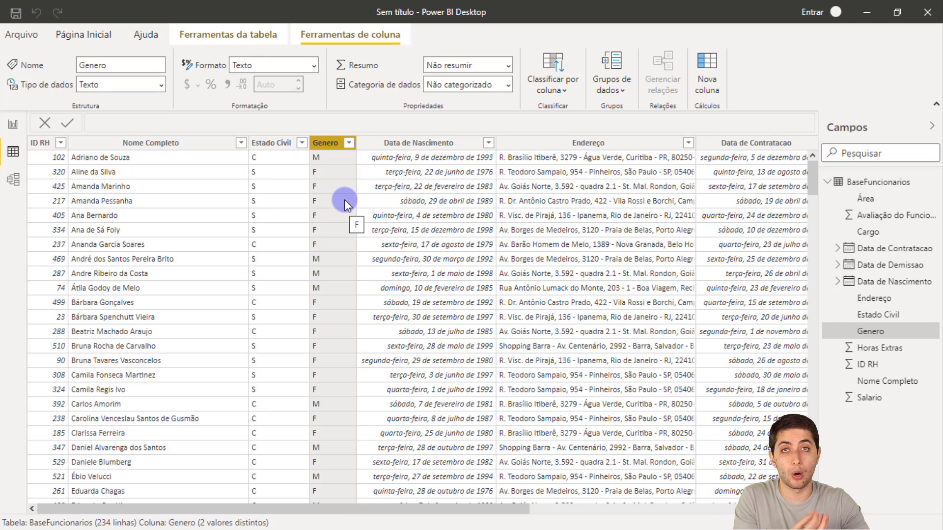
pyautogui.click(87, 32)
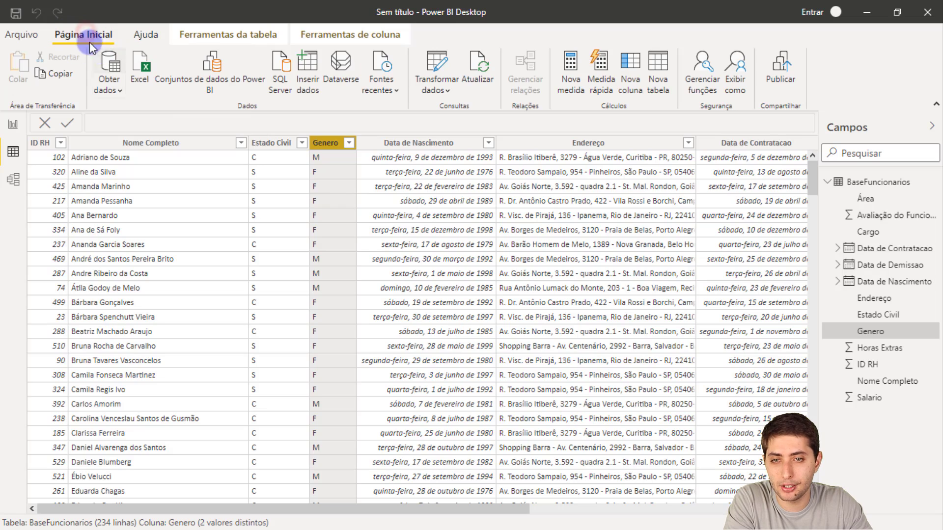
pyautogui.click(479, 68)
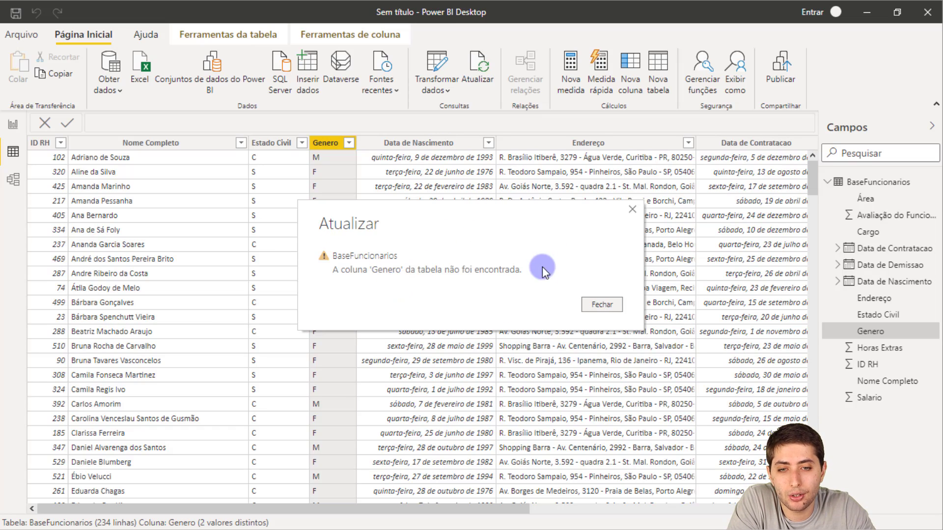
pyautogui.click(603, 304)
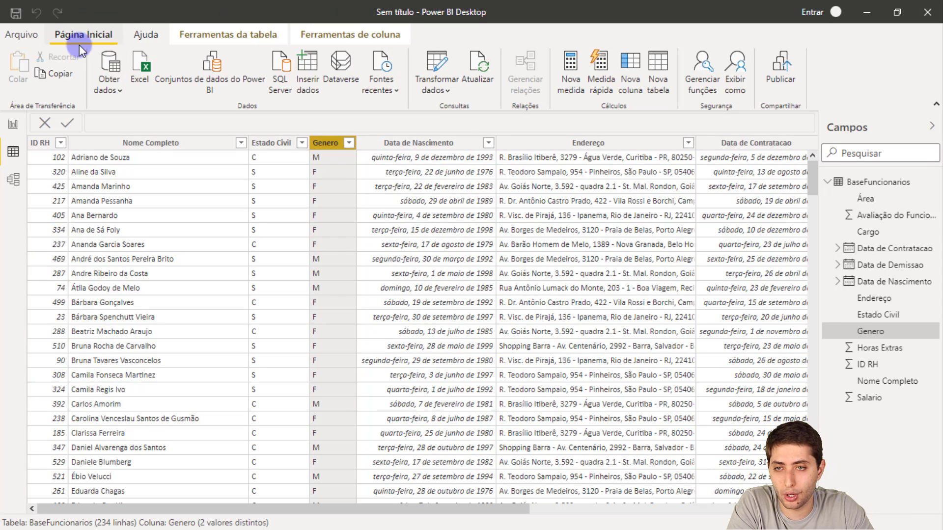
# Open the Power Query editor for transforming data and refresh the BaseFuncionarios preview
pyautogui.click(434, 60)
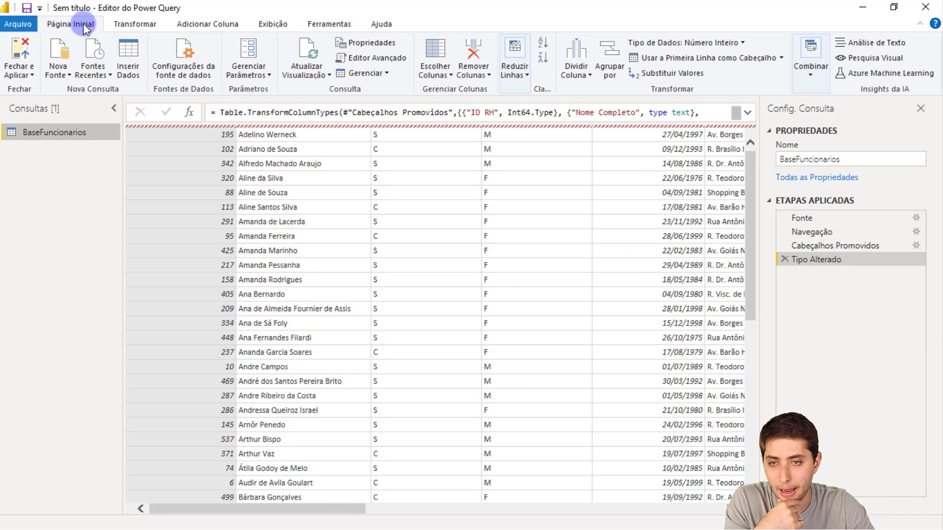
pyautogui.click(314, 40)
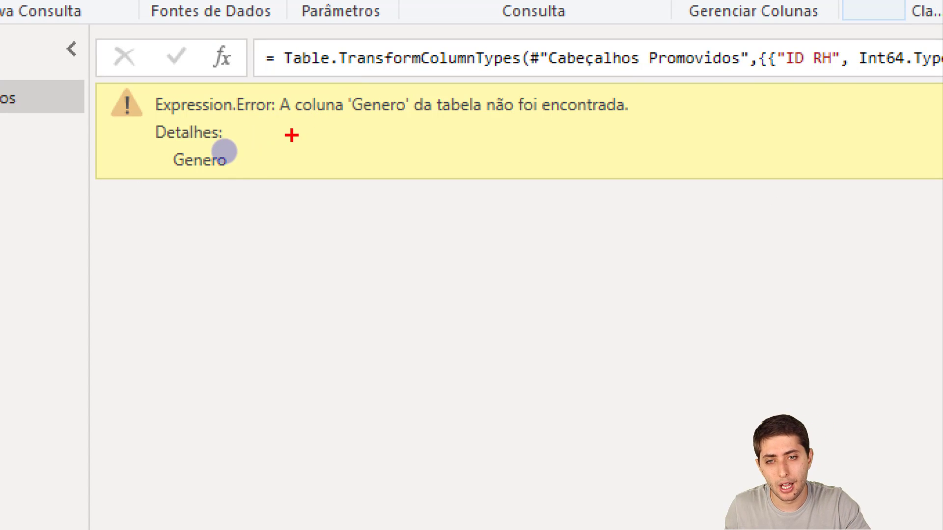
pyautogui.moveTo(159, 150); pyautogui.dragTo(249, 168)
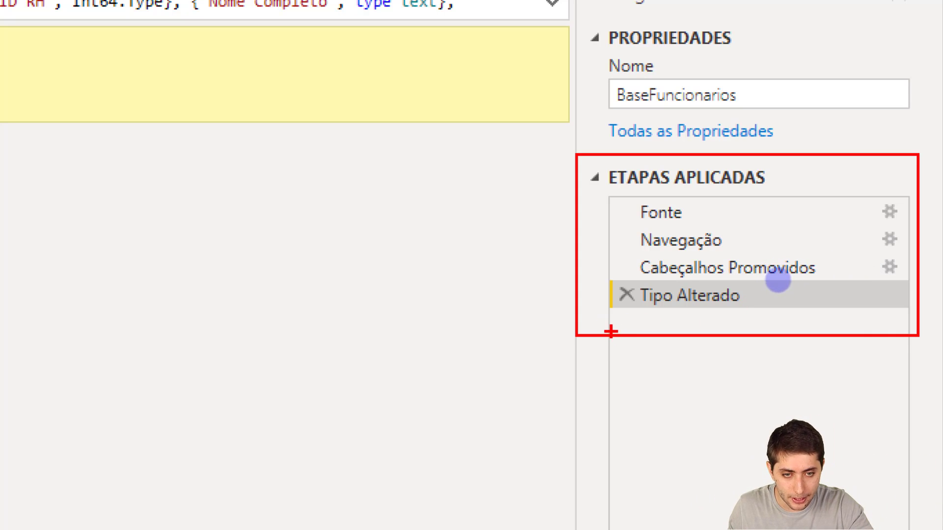
pyautogui.moveTo(611, 357)
pyautogui.mouseDown()
pyautogui.moveTo(537, 368)
pyautogui.moveTo(446, 357)
pyautogui.mouseUp()
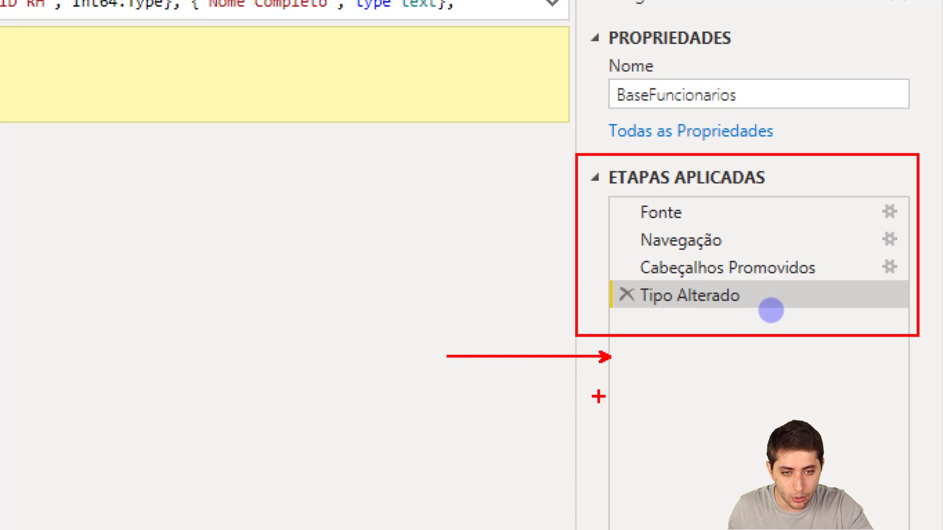
pyautogui.moveTo(608, 389); pyautogui.dragTo(451, 384)
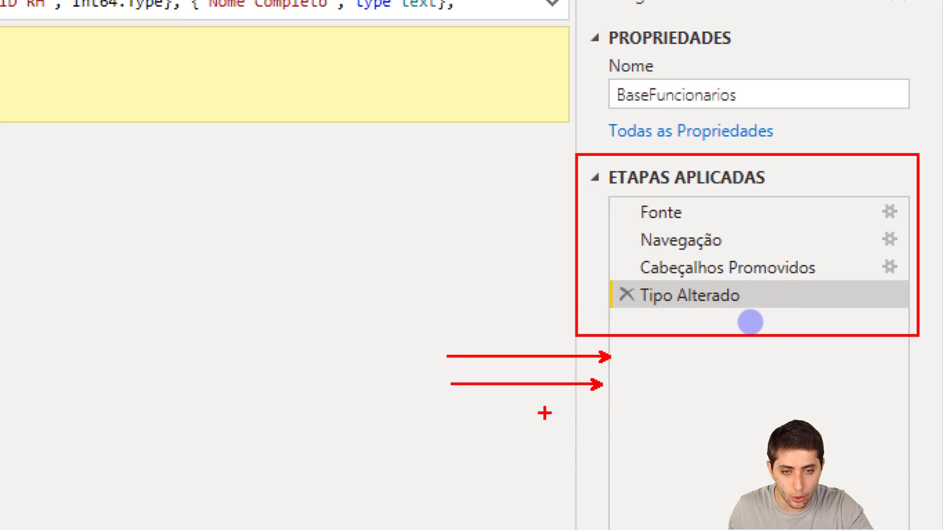
pyautogui.moveTo(623, 425); pyautogui.dragTo(470, 422)
pyautogui.hotkey('ctrl', 'z')
pyautogui.hotkey('ctrl', 'z')
pyautogui.hotkey('ctrl', 'z')
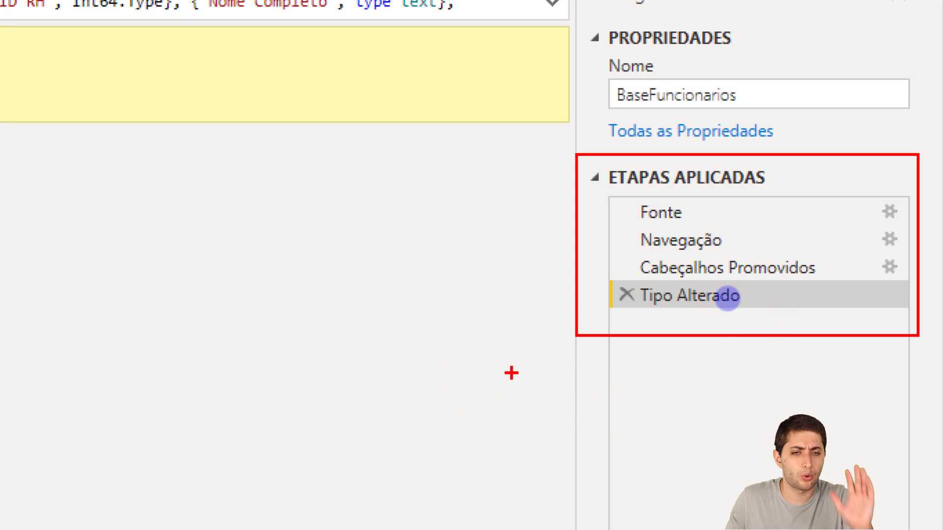
pyautogui.hotkey('ctrl', 'z')
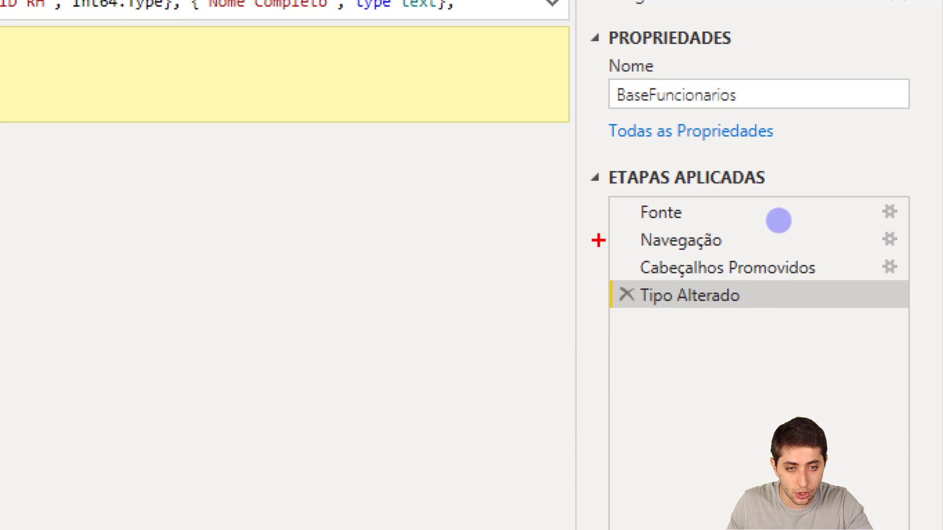
pyautogui.moveTo(602, 187)
pyautogui.mouseDown()
pyautogui.moveTo(779, 283)
pyautogui.moveTo(909, 328)
pyautogui.mouseUp()
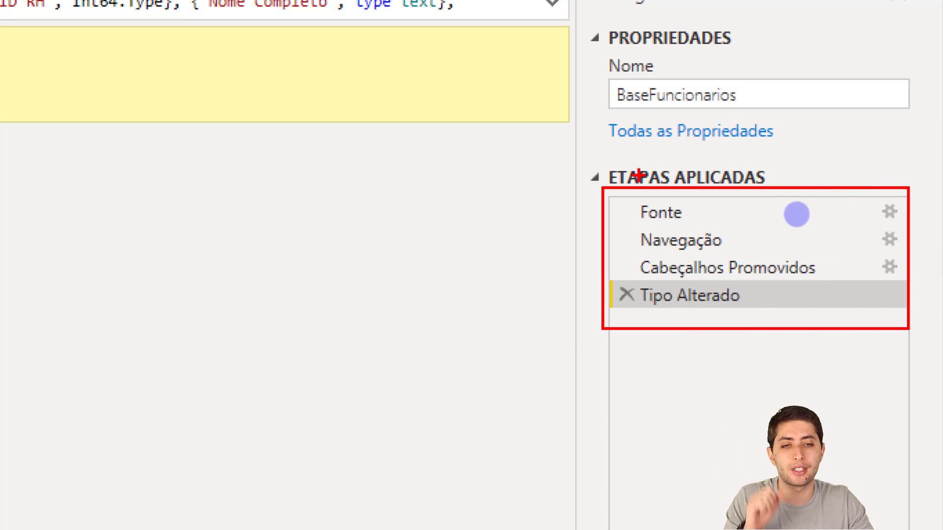
pyautogui.hotkey('ctrl', 'z')
pyautogui.moveTo(607, 210); pyautogui.dragTo(471, 209)
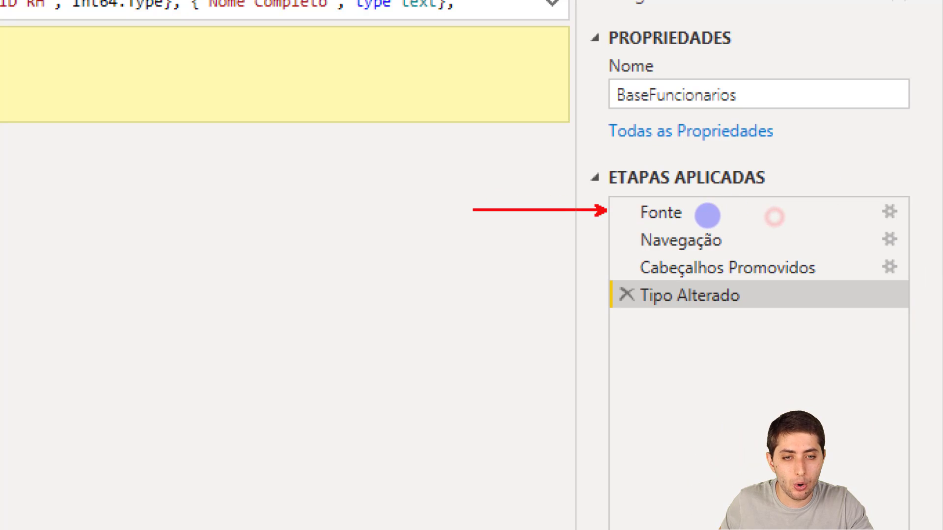
pyautogui.moveTo(601, 234); pyautogui.dragTo(477, 248)
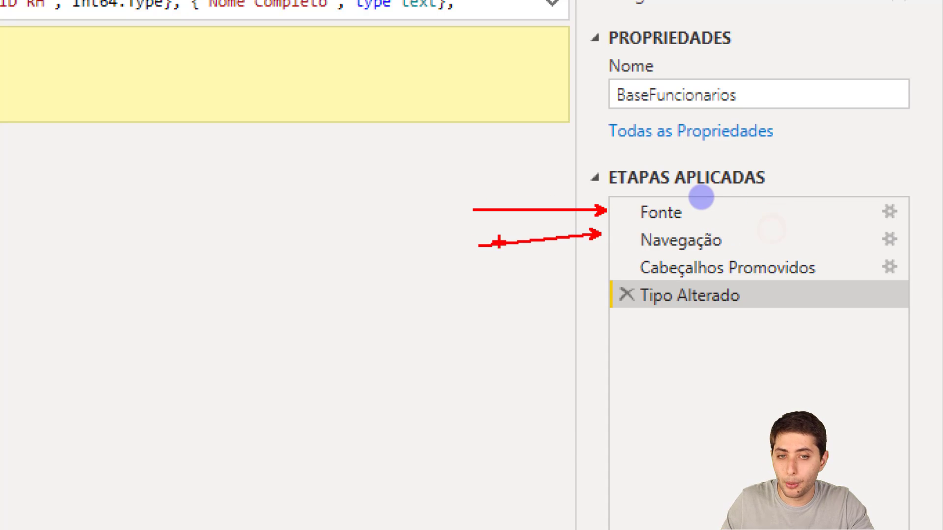
pyautogui.press('Escape')
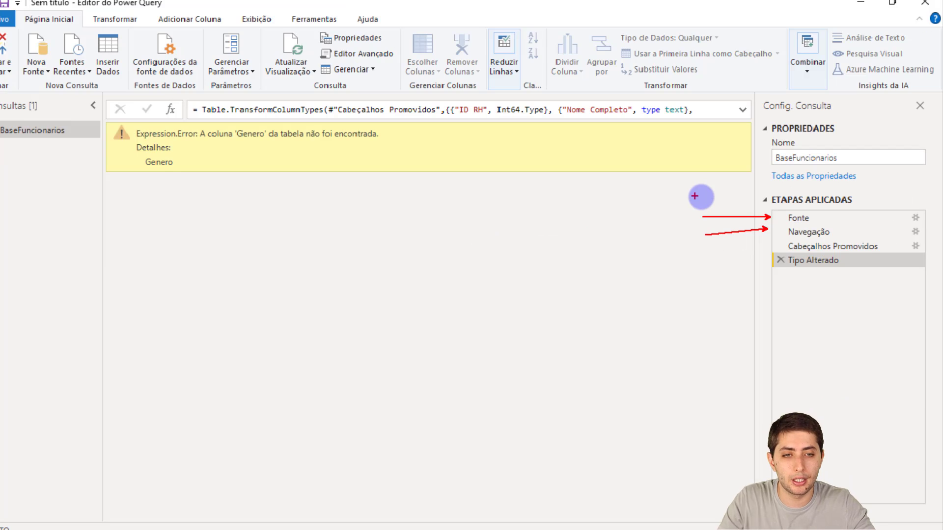
# Examine the BaseFuncionarios query at each applied step: Fonte, Navegação, Cabeçalhos Promovidos and Tipo Alterado
pyautogui.click(826, 228)
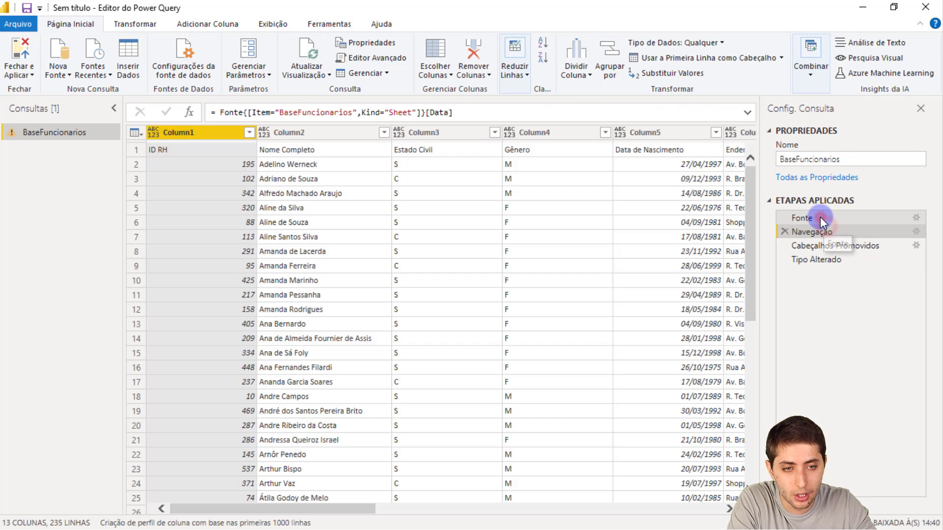
pyautogui.click(824, 217)
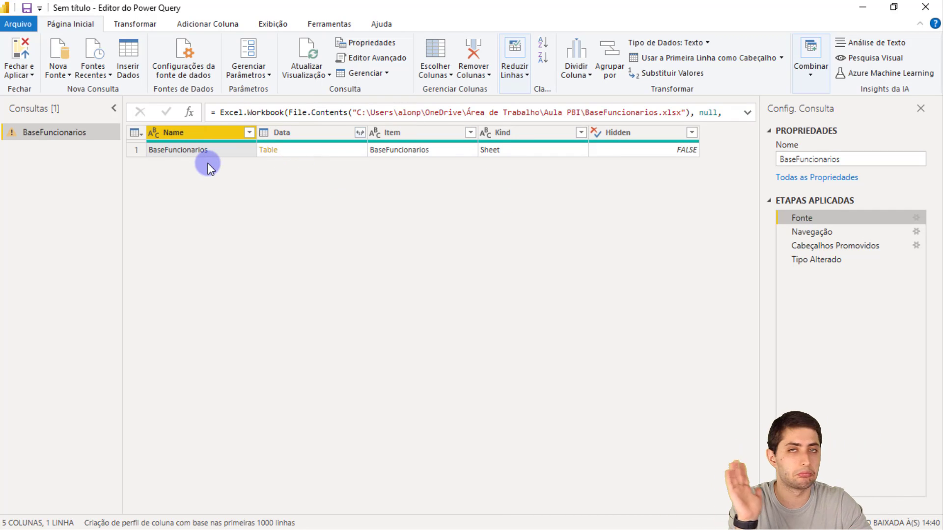
pyautogui.click(826, 231)
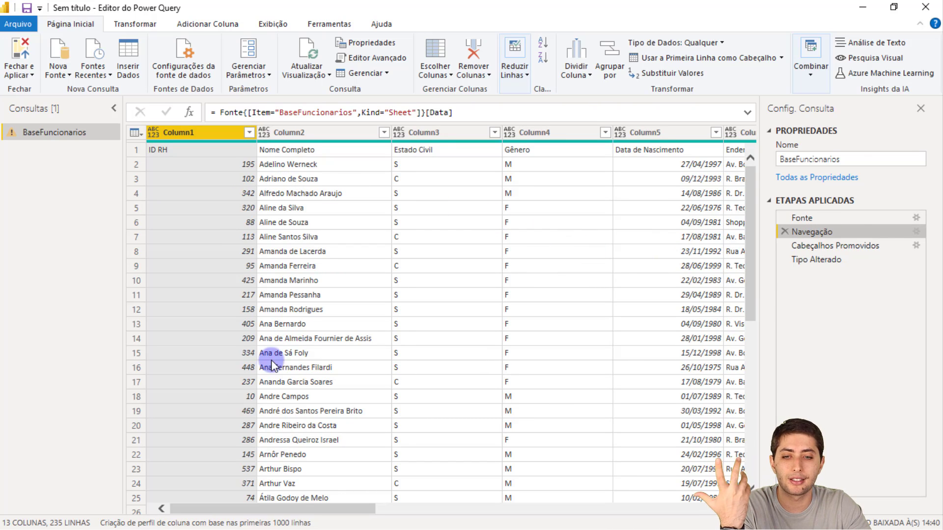
pyautogui.click(296, 500)
pyautogui.moveTo(301, 508); pyautogui.dragTo(304, 467)
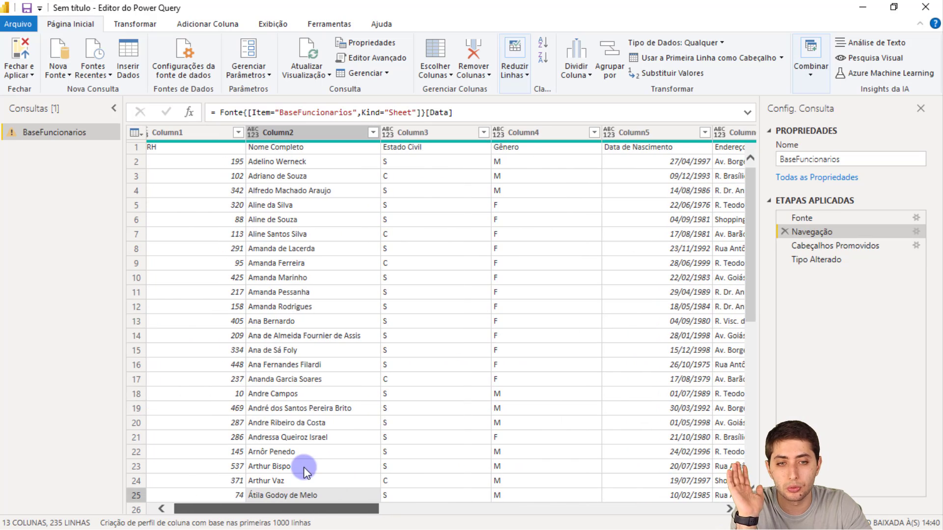
pyautogui.click(859, 244)
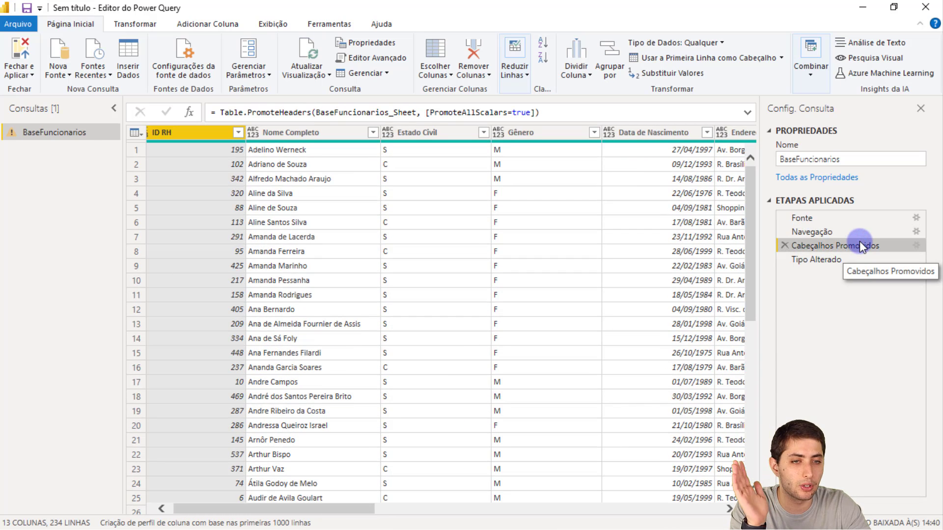
pyautogui.click(833, 221)
pyautogui.click(829, 235)
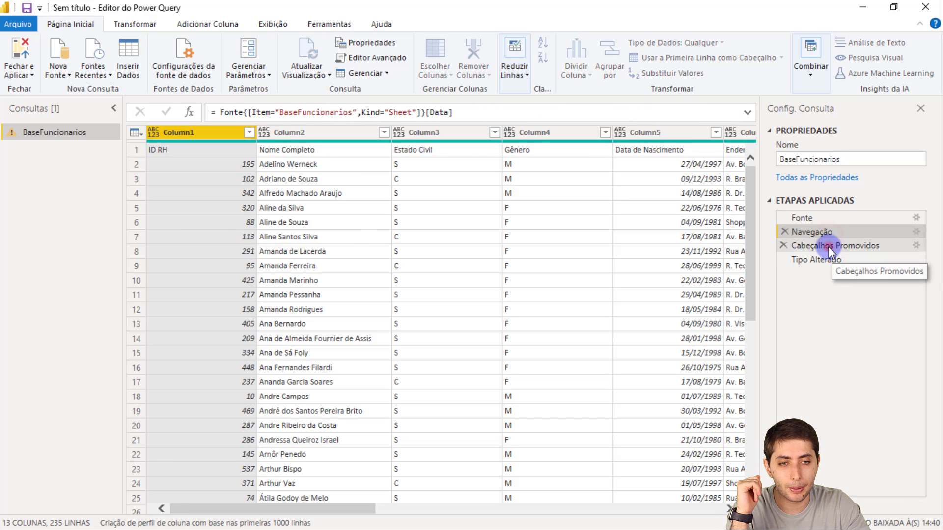
pyautogui.click(829, 248)
pyautogui.click(834, 259)
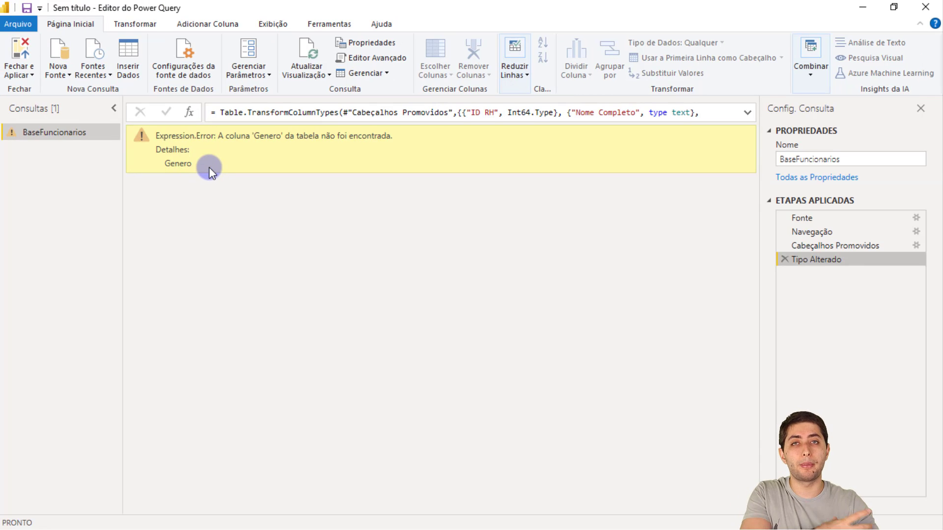
# Check the view option that shows the formula bar (Barra de Fórmulas) in the query editor
pyautogui.click(218, 118)
pyautogui.moveTo(192, 95); pyautogui.dragTo(396, 131)
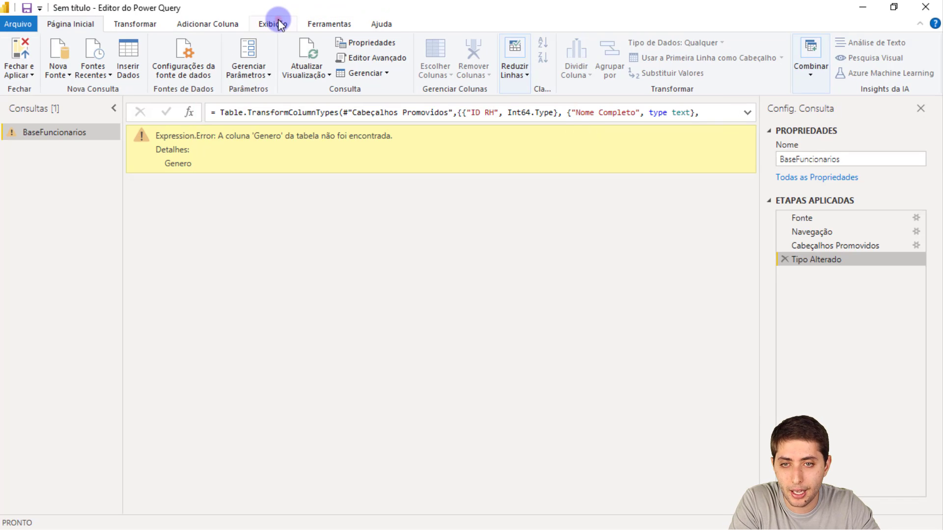
pyautogui.click(275, 23)
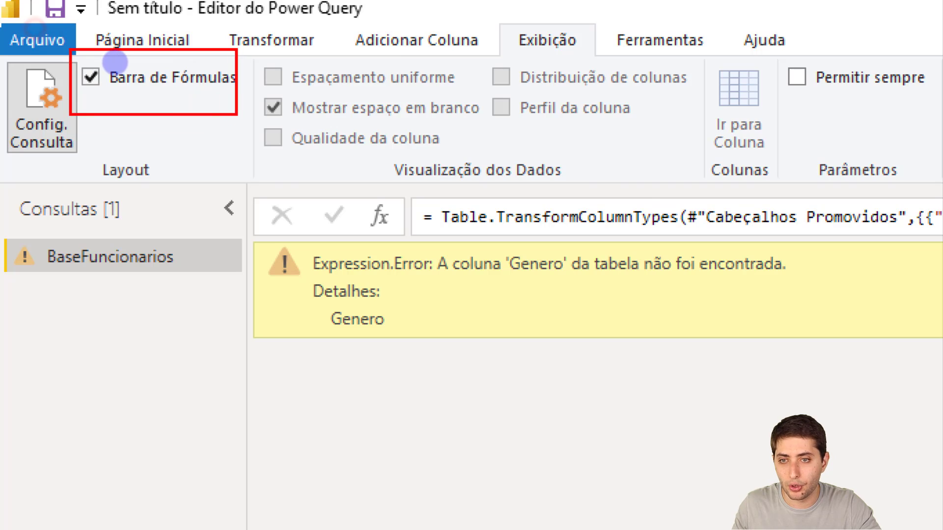
pyautogui.click(127, 75)
pyautogui.click(127, 76)
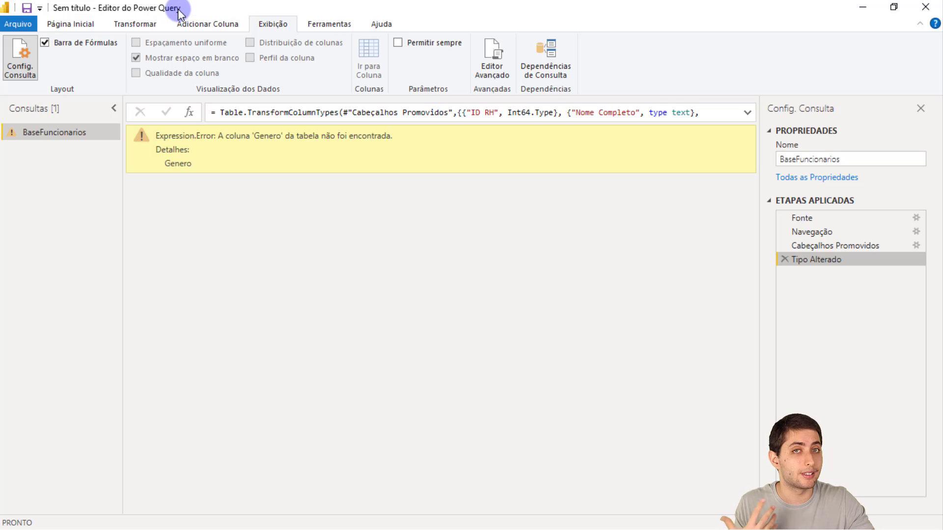
pyautogui.click(199, 21)
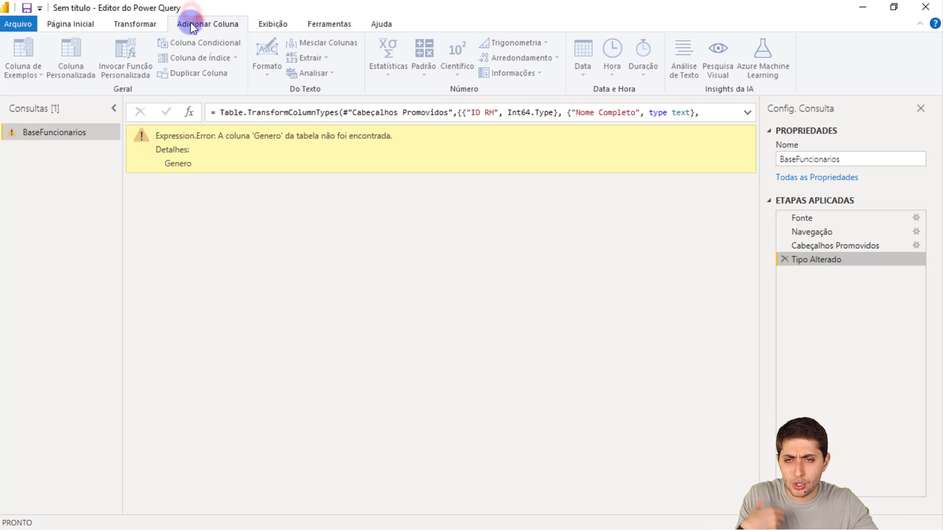
pyautogui.click(155, 23)
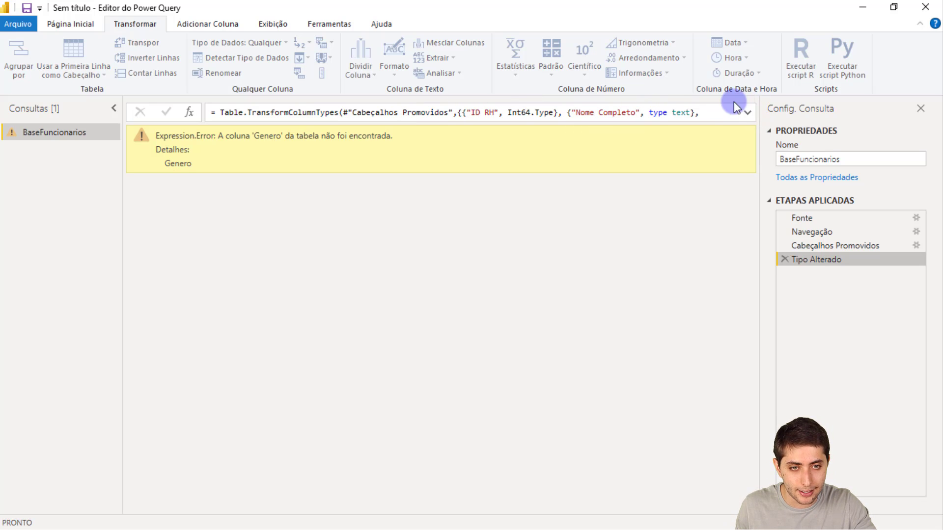
# Expand the full formula of the Tipo Alterado step and examine its column names, data types and the Genero reference
pyautogui.click(747, 114)
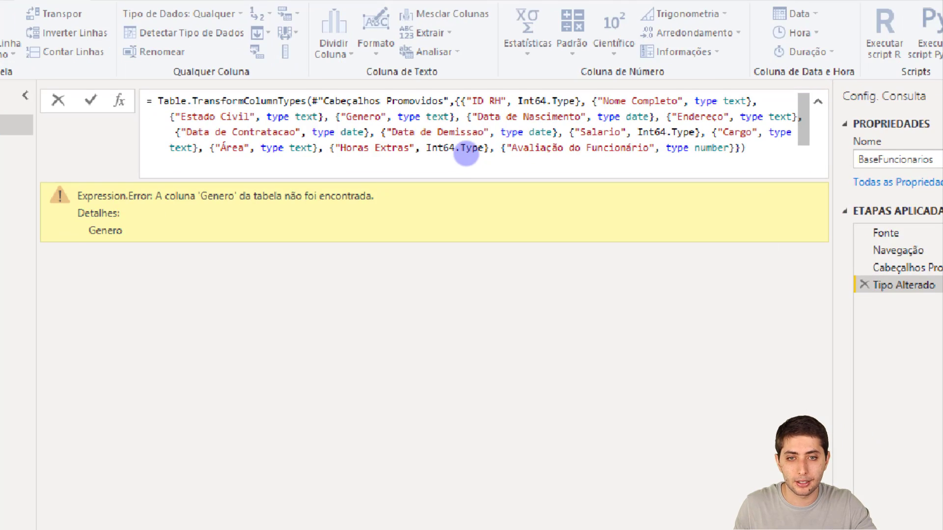
pyautogui.click(456, 117)
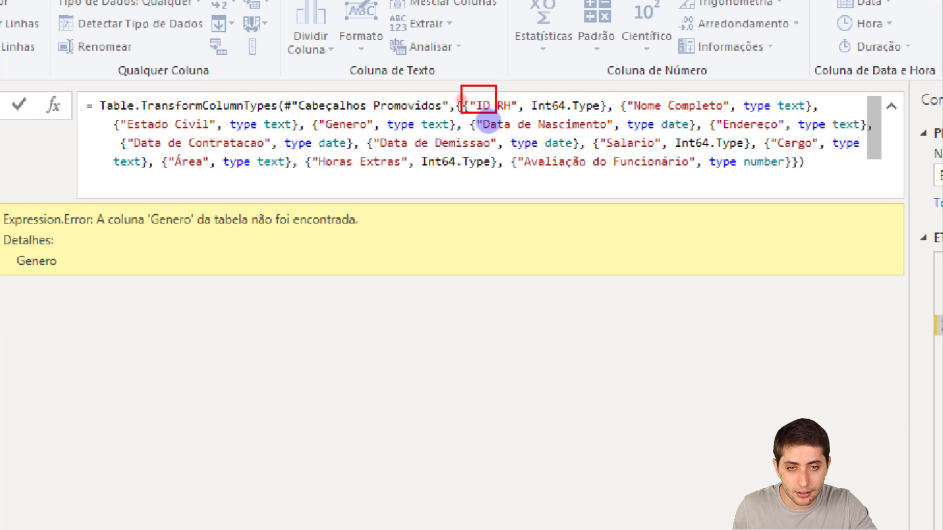
pyautogui.click(512, 105)
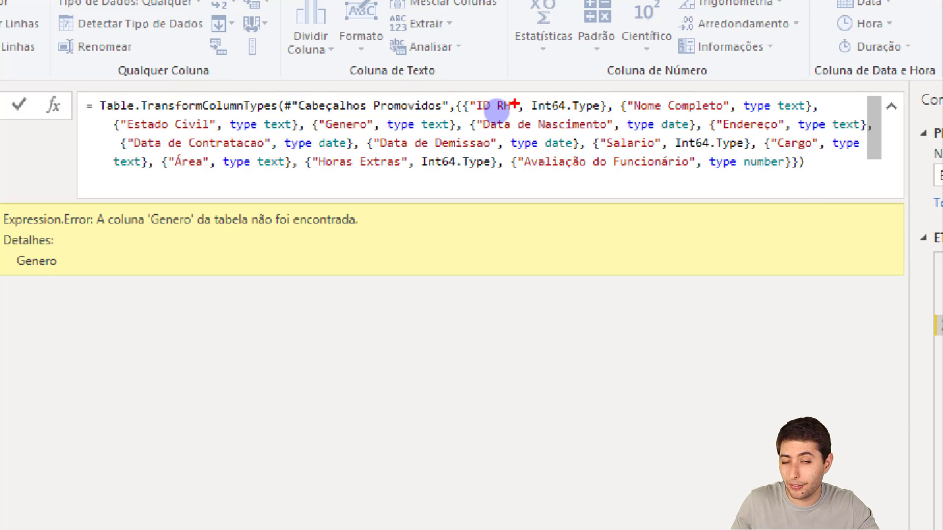
pyautogui.moveTo(467, 88); pyautogui.dragTo(516, 122)
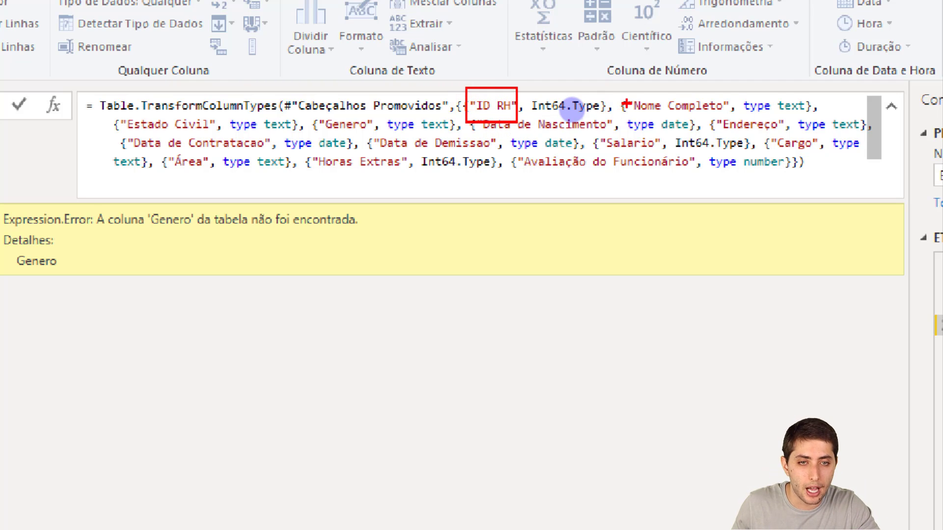
pyautogui.moveTo(621, 94)
pyautogui.mouseDown()
pyautogui.moveTo(718, 95)
pyautogui.moveTo(735, 117)
pyautogui.moveTo(727, 118)
pyautogui.mouseUp()
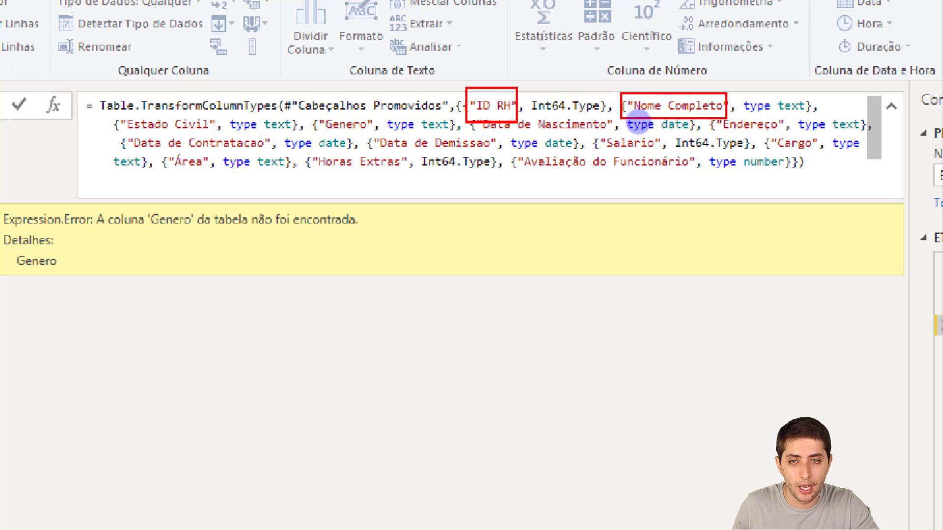
pyautogui.moveTo(113, 120); pyautogui.dragTo(223, 133)
pyautogui.hotkey('ctrl', 'z')
pyautogui.hotkey('ctrl', 'z')
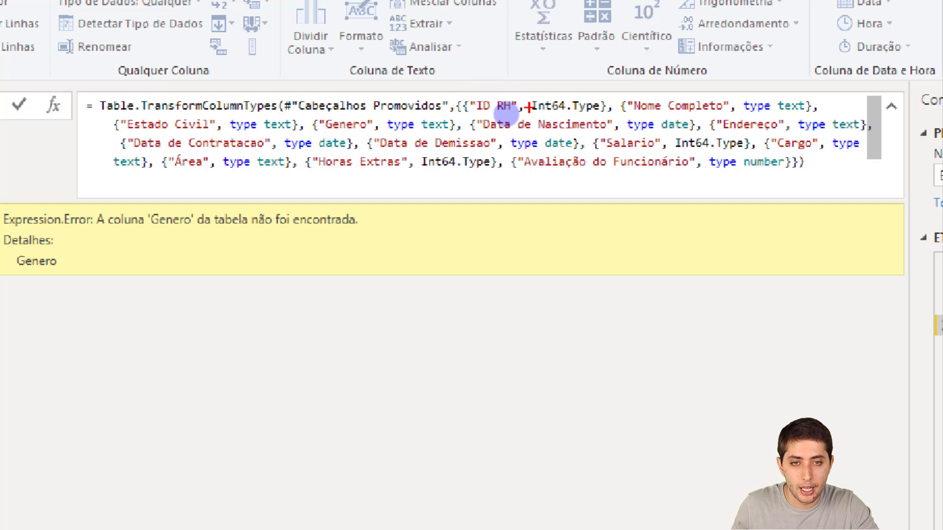
pyautogui.moveTo(534, 116); pyautogui.dragTo(603, 116)
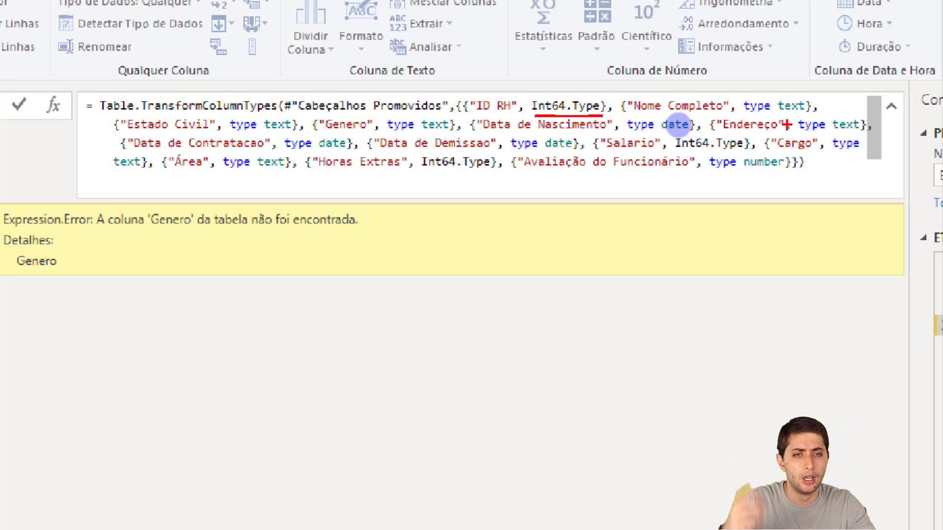
pyautogui.moveTo(748, 118); pyautogui.dragTo(810, 110)
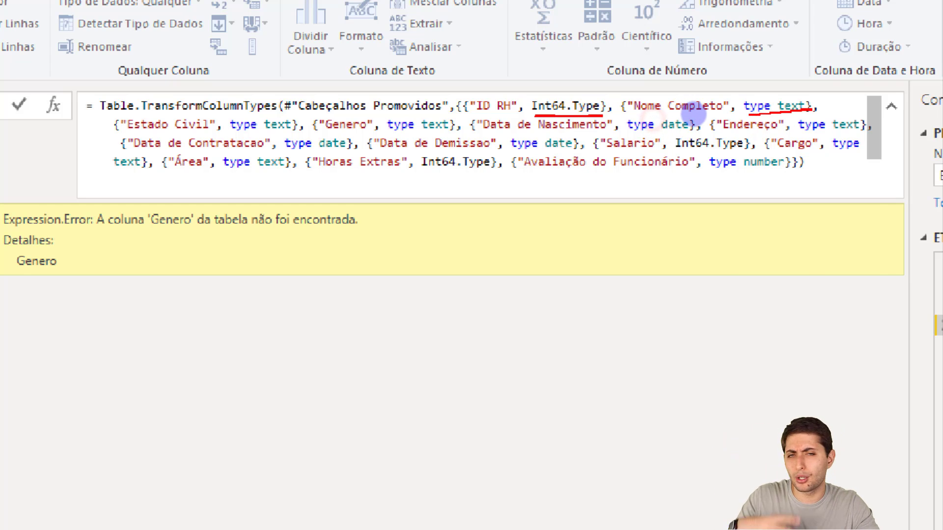
pyautogui.press('e')
pyautogui.moveTo(309, 116); pyautogui.dragTo(381, 134)
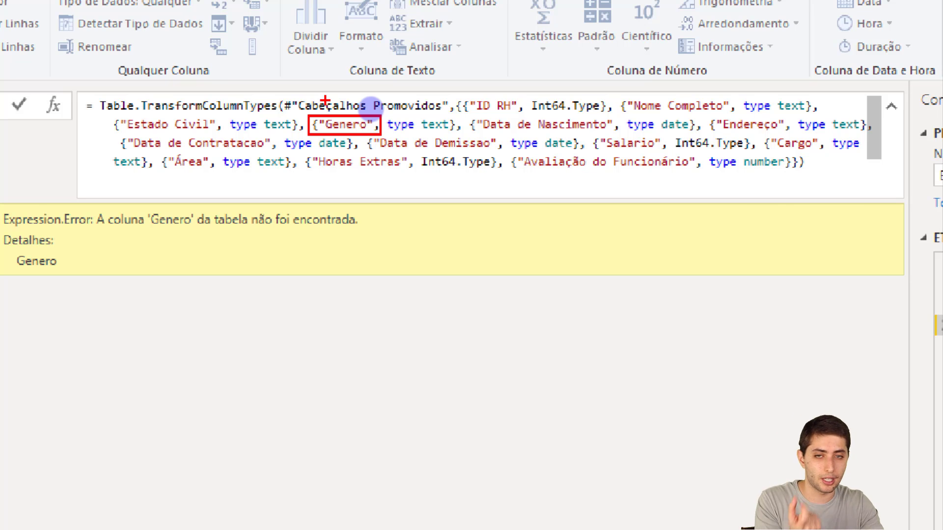
# Replace the column name Genero with Gênero in the Tipo Alterado formula and apply the change
pyautogui.moveTo(331, 126); pyautogui.dragTo(368, 132)
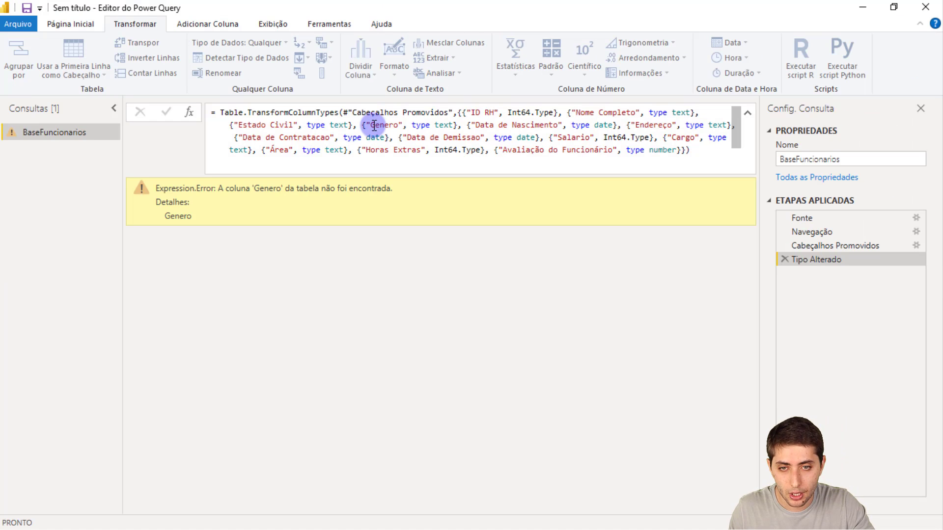
pyautogui.write('Gênero')
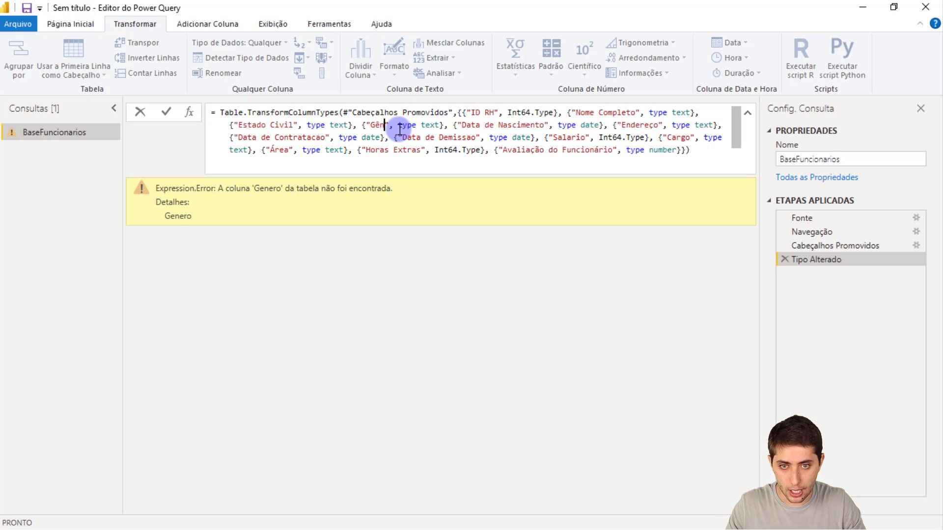
pyautogui.click(707, 160)
pyautogui.press('Return')
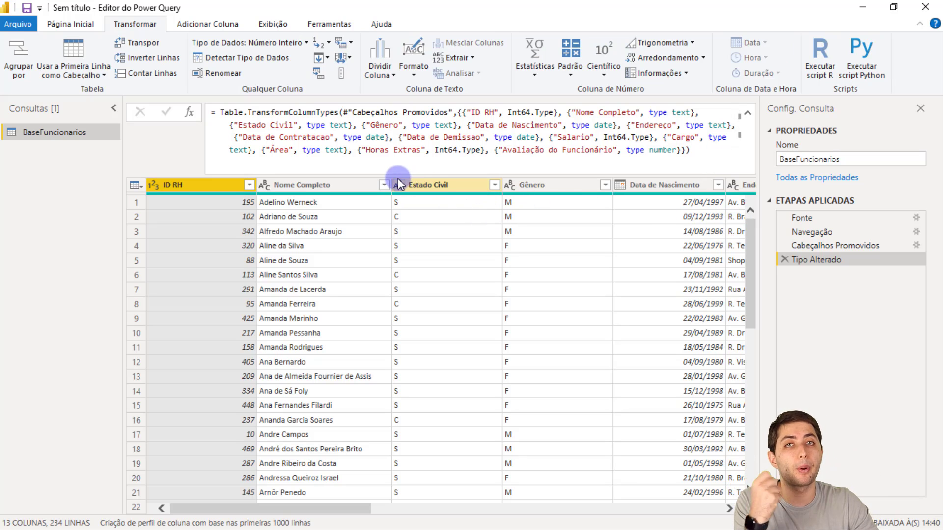
# Rename the Gênero column to Sexo in the BaseFuncionarios query
pyautogui.click(58, 24)
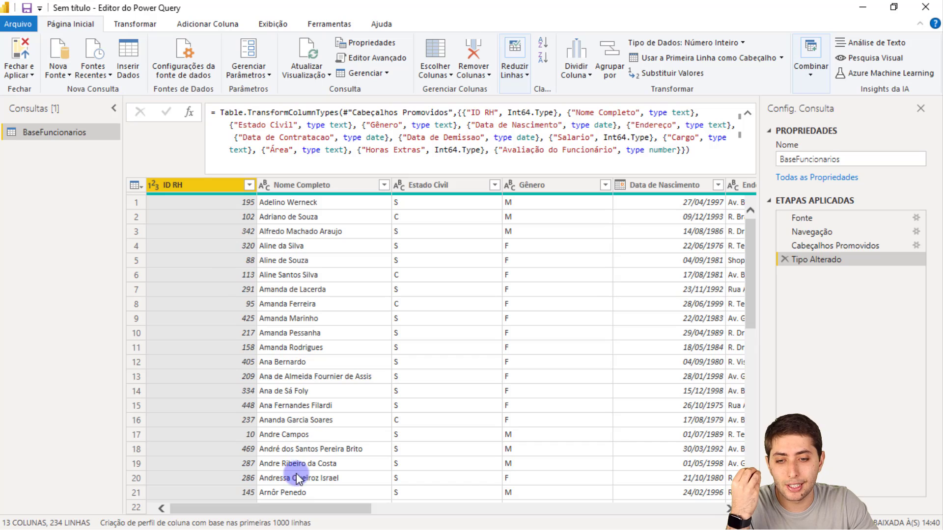
pyautogui.moveTo(312, 508); pyautogui.dragTo(326, 515)
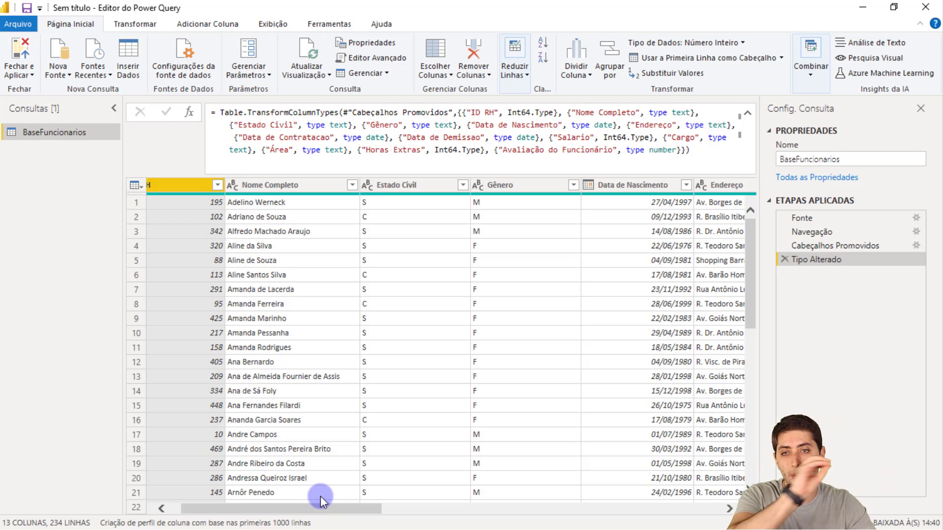
pyautogui.click(261, 188)
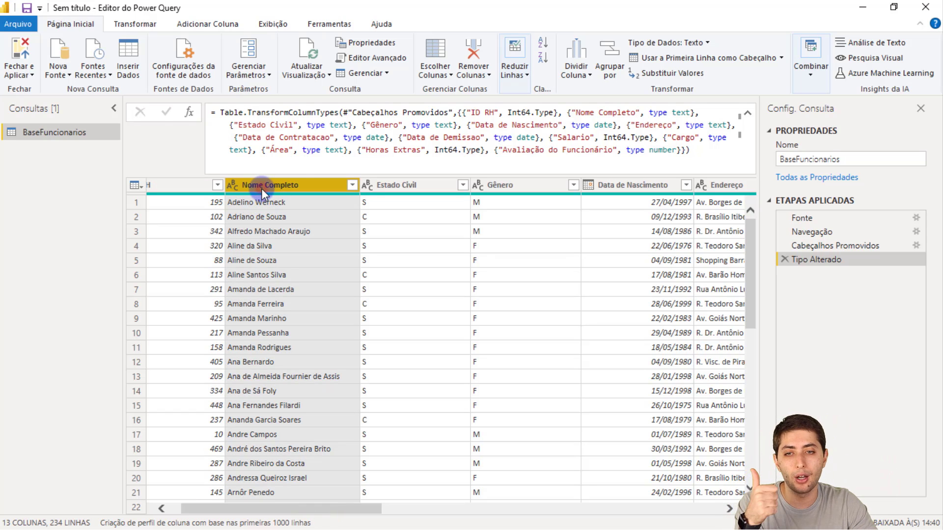
pyautogui.click(439, 184)
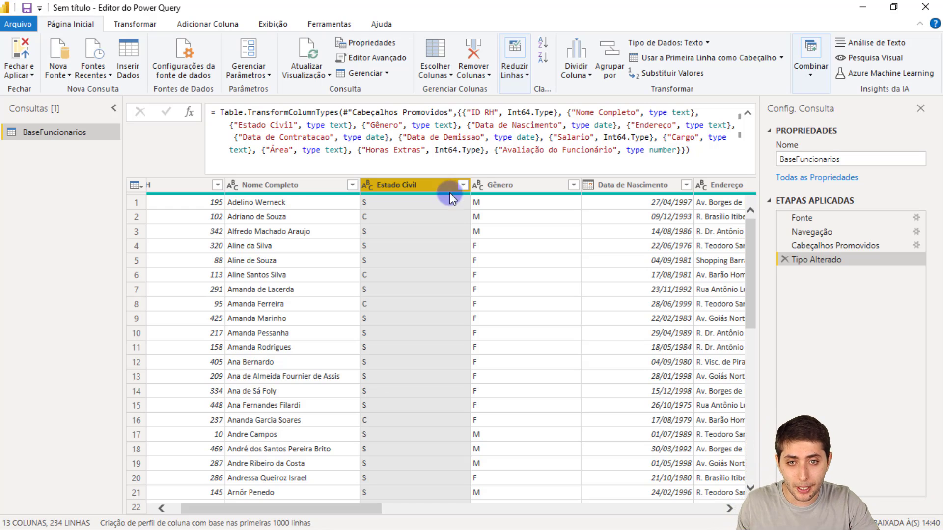
pyautogui.click(502, 187)
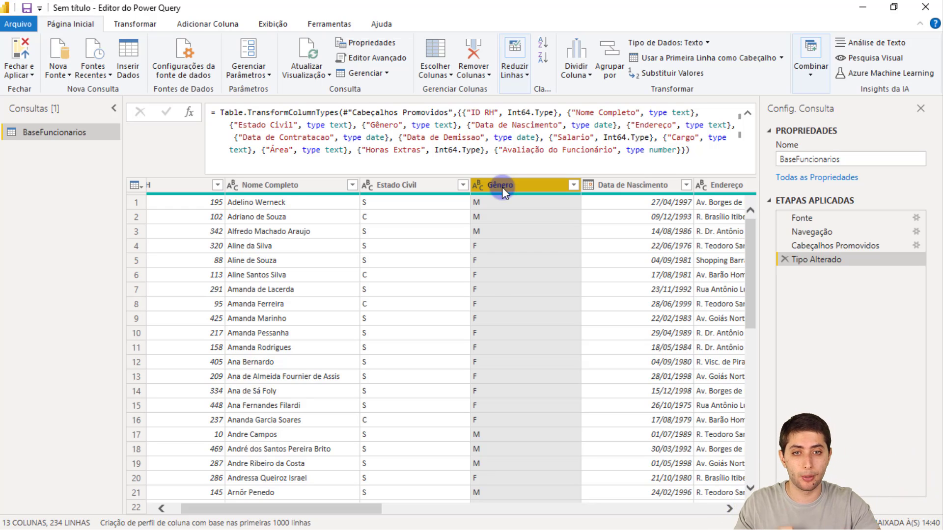
pyautogui.doubleClick(502, 187)
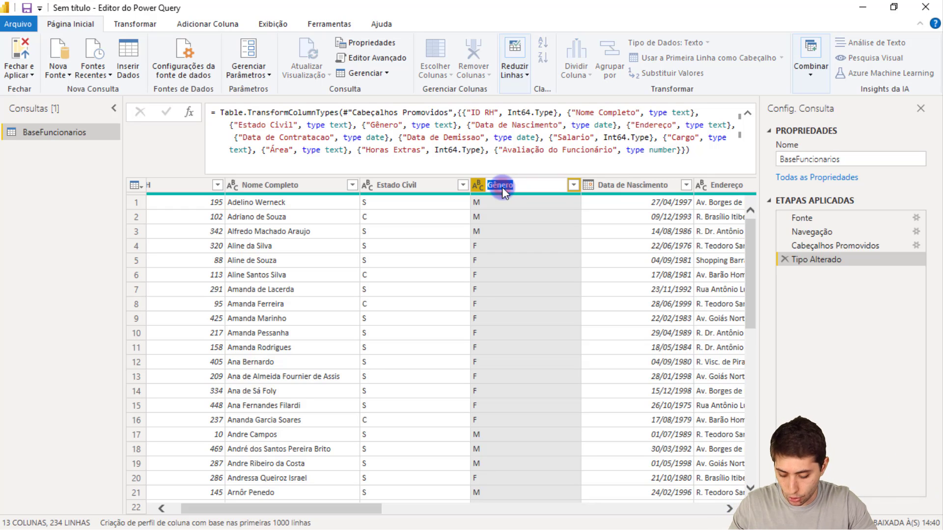
pyautogui.press('Return')
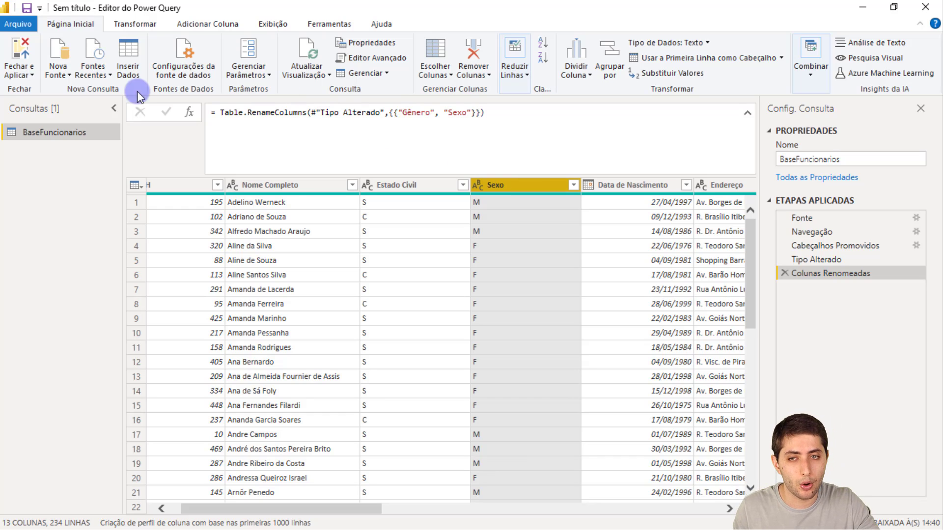
# Close the query editor and apply the pending BaseFuncionarios changes to the data model
pyautogui.click(17, 50)
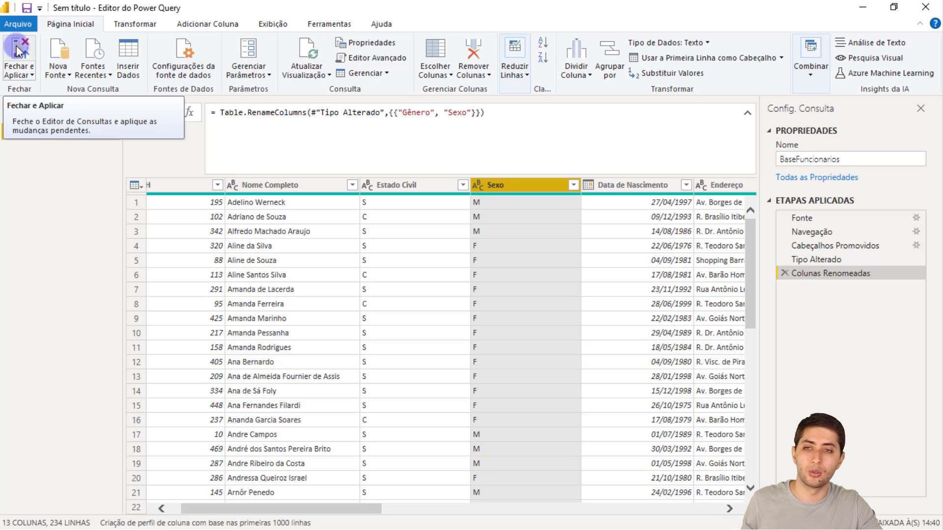
pyautogui.click(15, 50)
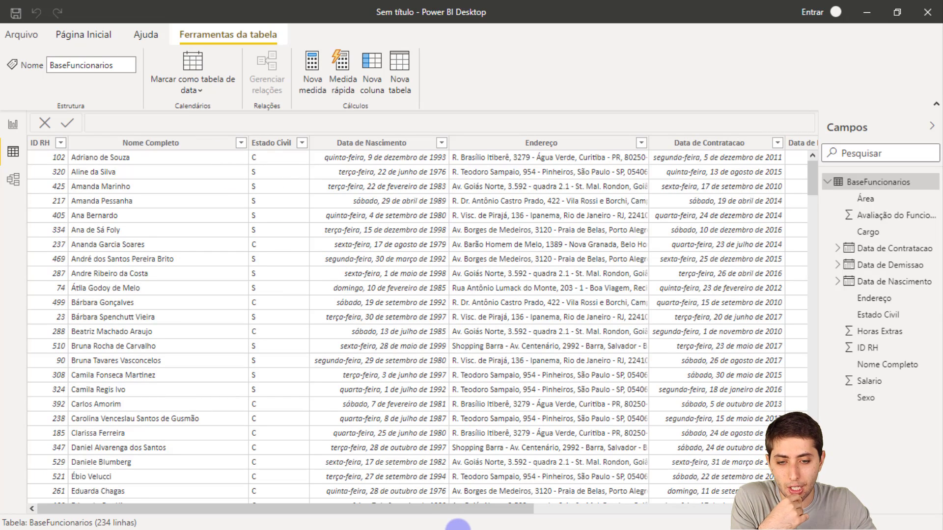
# Open the BaseFuncionarios workbook in Excel from the Aula PBI folder on the desktop
pyautogui.press('super+d')
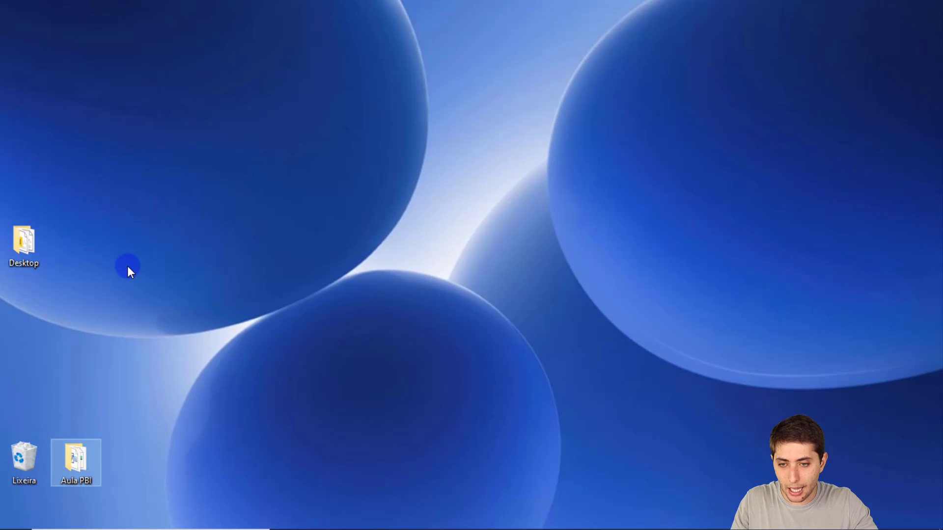
pyautogui.doubleClick(73, 448)
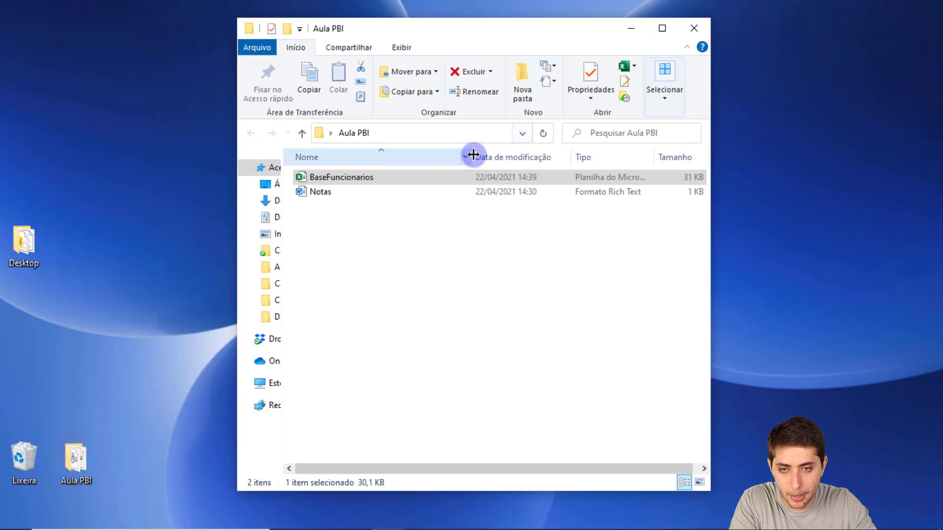
pyautogui.click(461, 178)
pyautogui.doubleClick(461, 180)
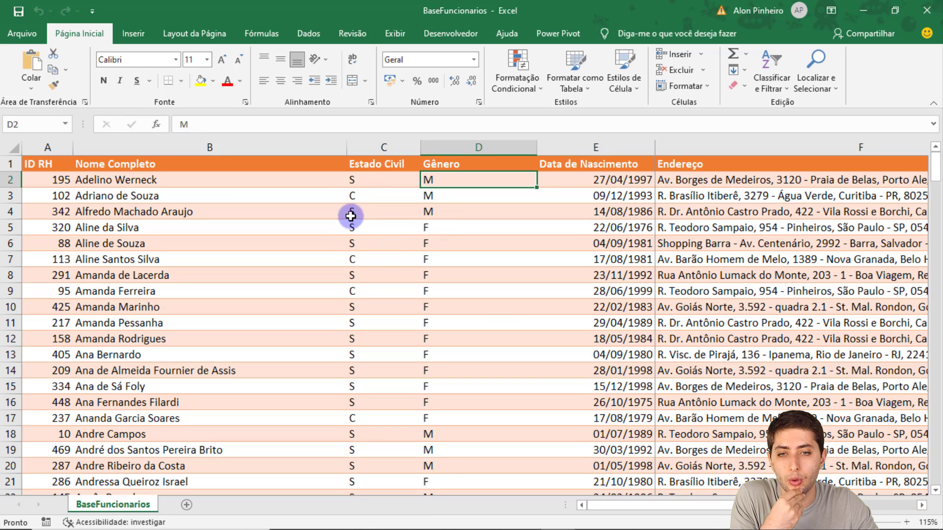
# Delete the entire Estado Civil column from the BaseFuncionarios sheet, saving and closing the workbook
pyautogui.click(363, 178)
pyautogui.click(370, 144)
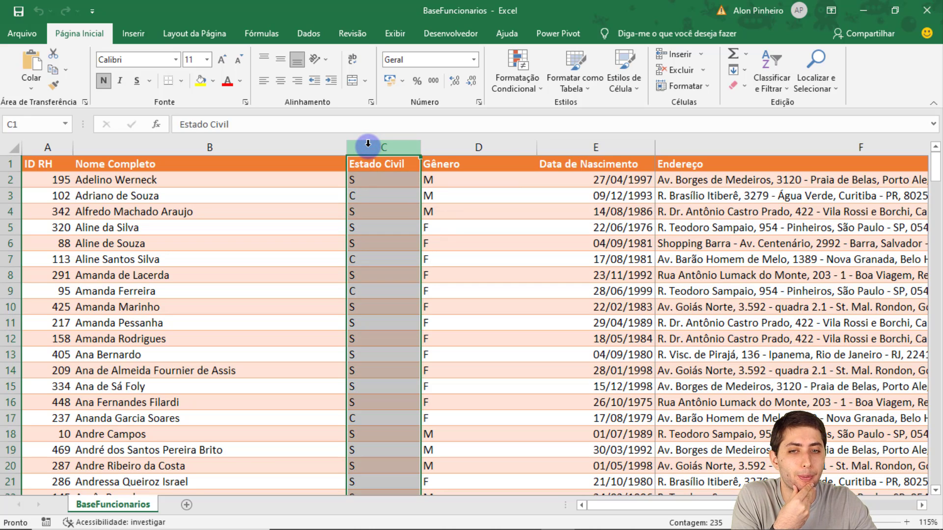
pyautogui.rightClick(368, 143)
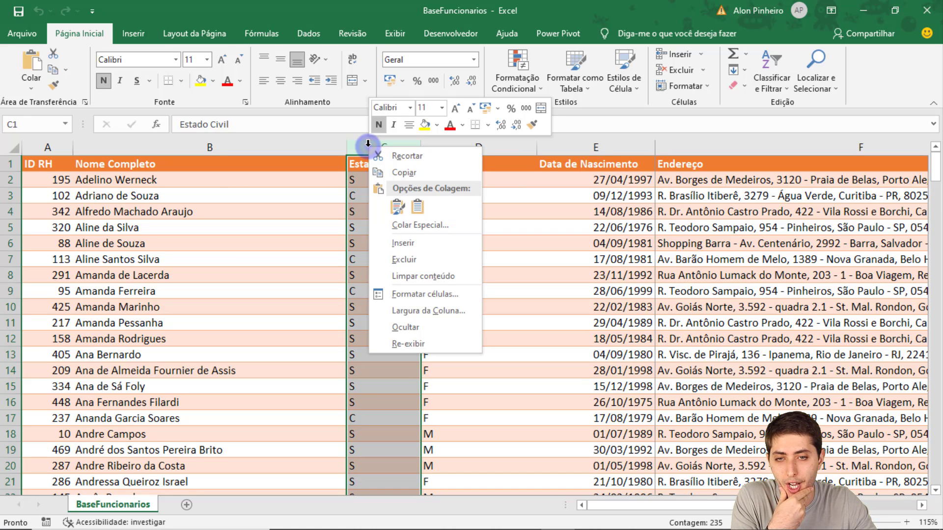
pyautogui.click(418, 259)
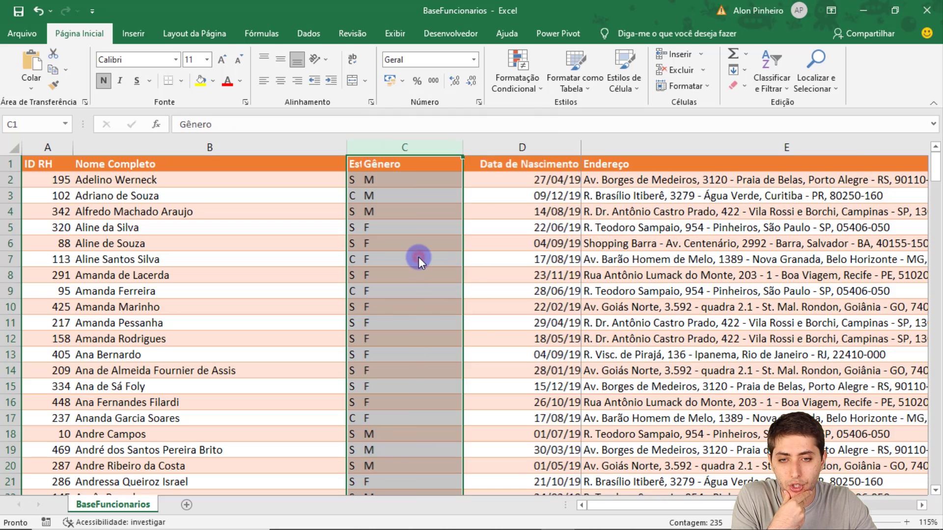
pyautogui.click(418, 257)
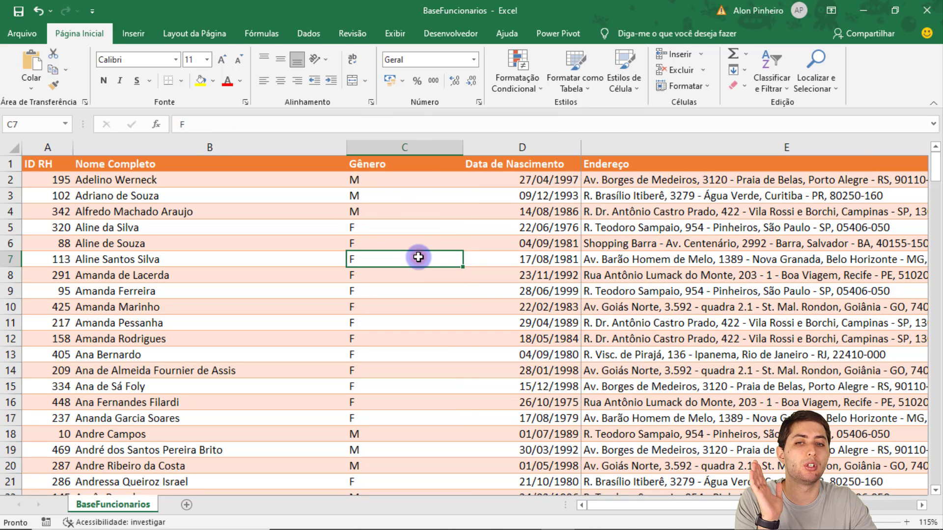
pyautogui.click(922, 11)
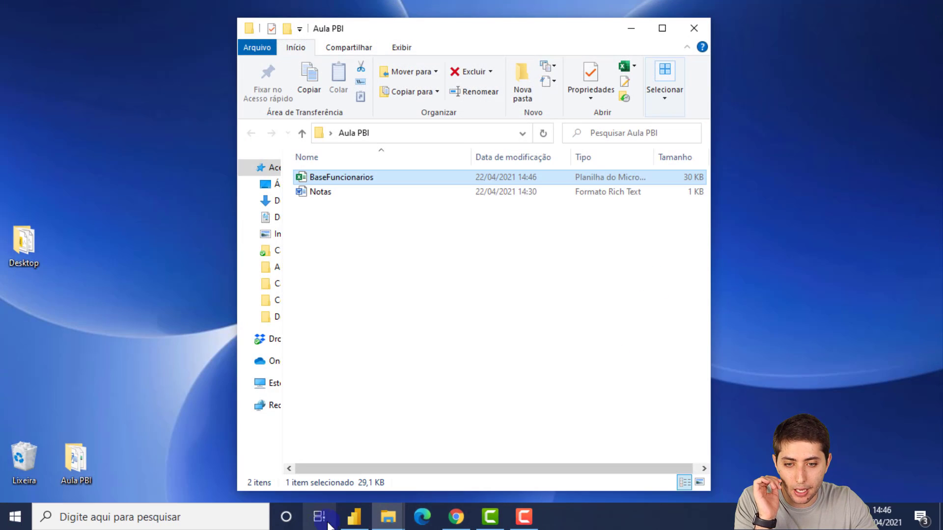
# Switch to Power BI Desktop and refresh the BaseFuncionarios data, dismissing the refresh dialog
pyautogui.click(354, 516)
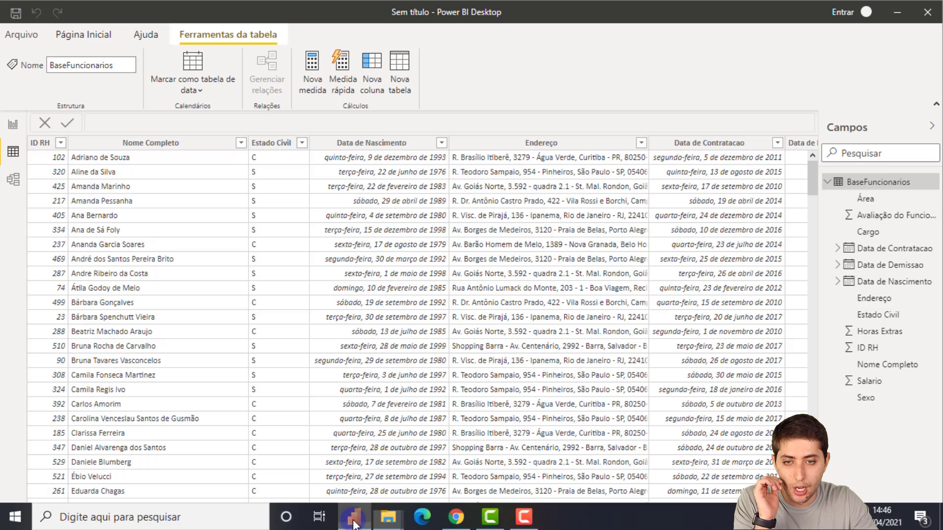
pyautogui.click(92, 32)
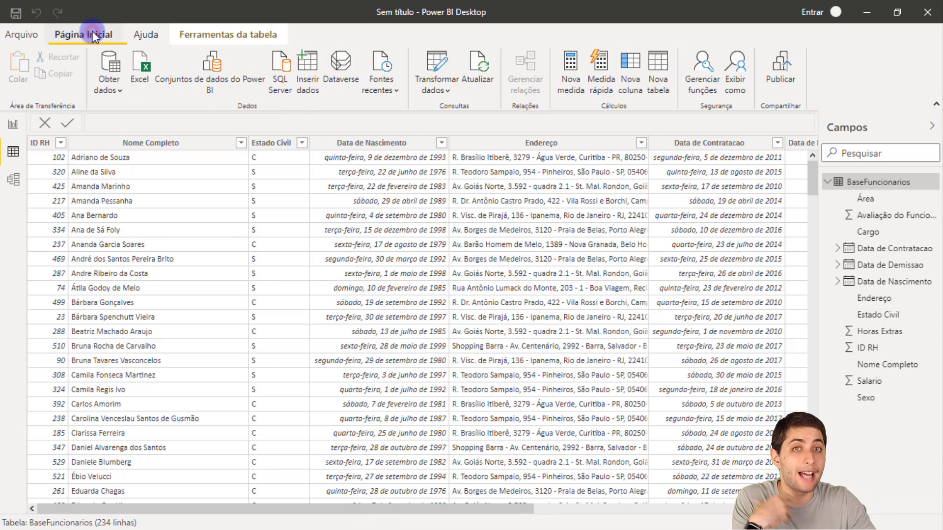
pyautogui.click(466, 75)
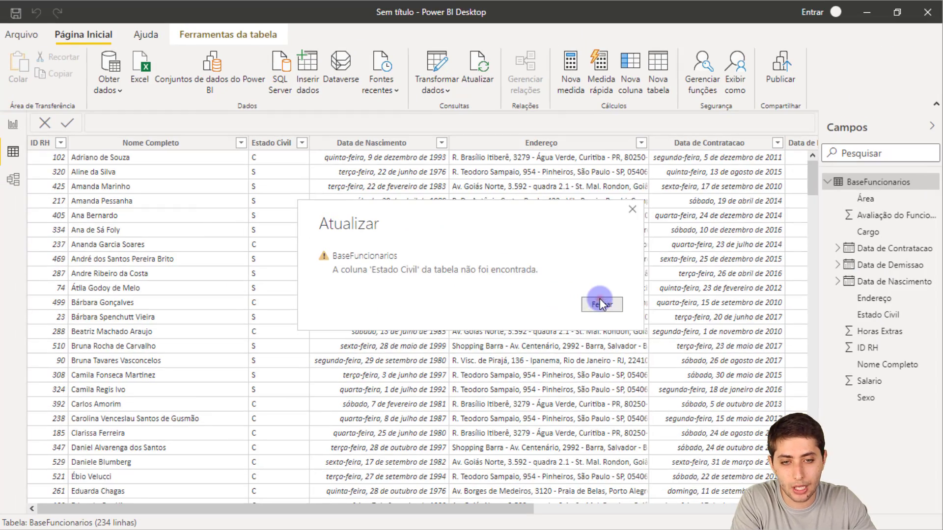
pyautogui.click(808, 306)
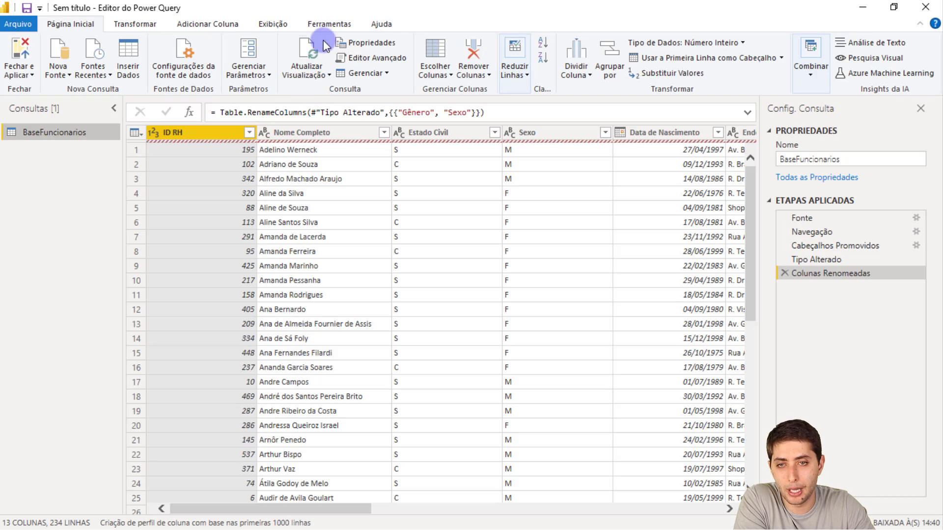
# Refresh the preview in the query editor and inspect the applied steps from Fonte to Tipo Alterado to locate the error
pyautogui.click(319, 43)
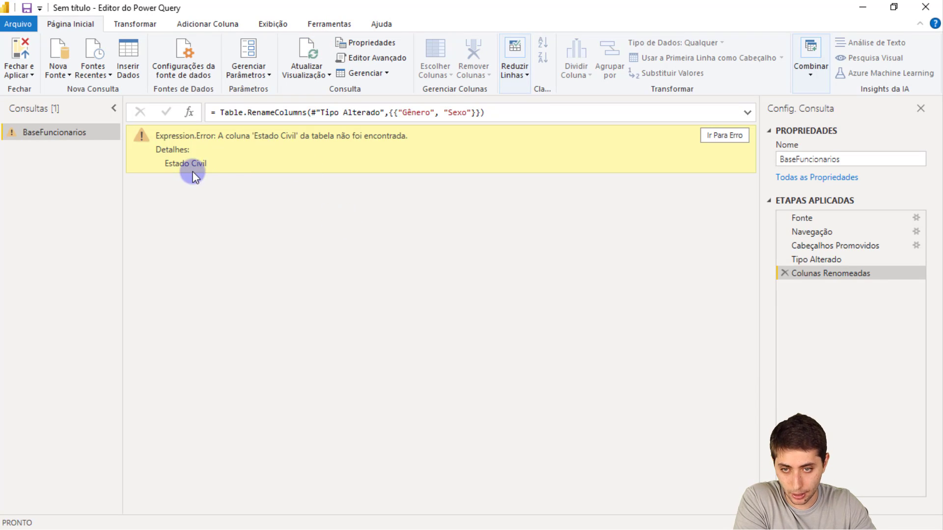
pyautogui.click(825, 220)
pyautogui.click(836, 232)
pyautogui.click(837, 245)
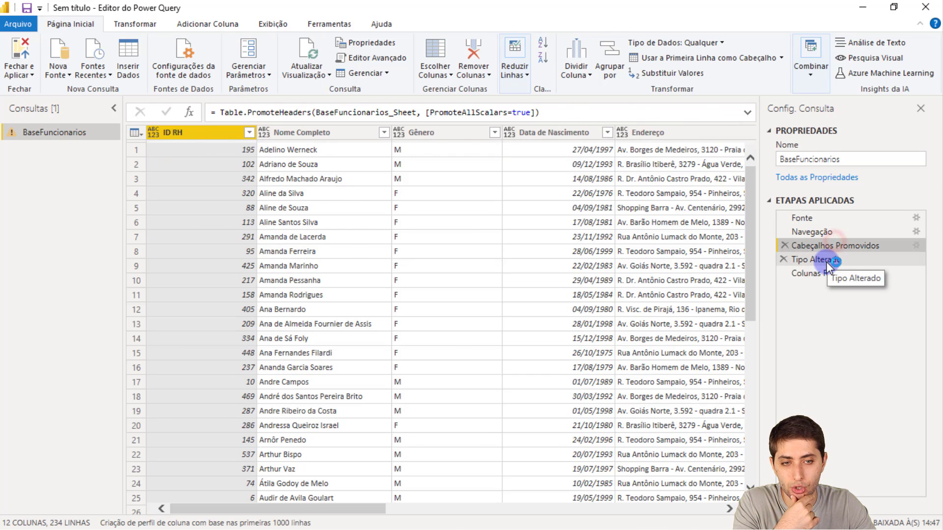
pyautogui.click(826, 259)
pyautogui.rightClick(826, 260)
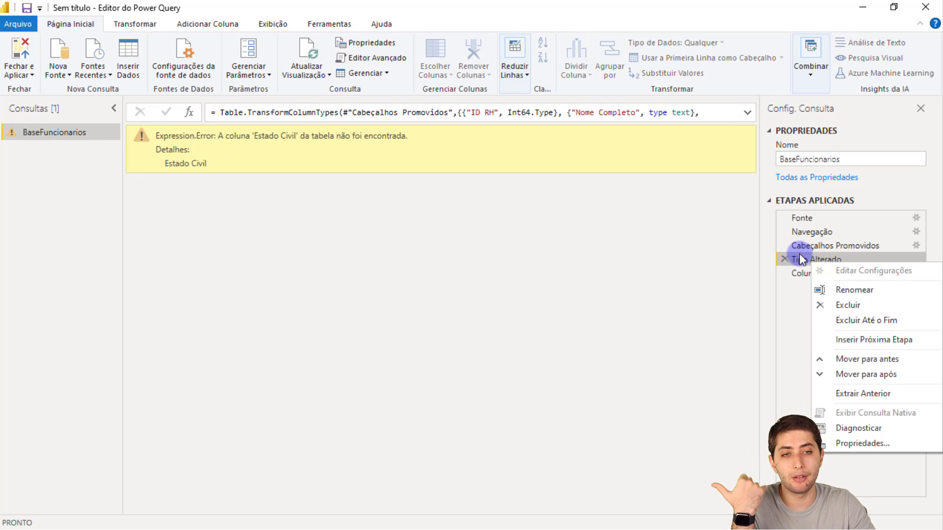
pyautogui.click(799, 259)
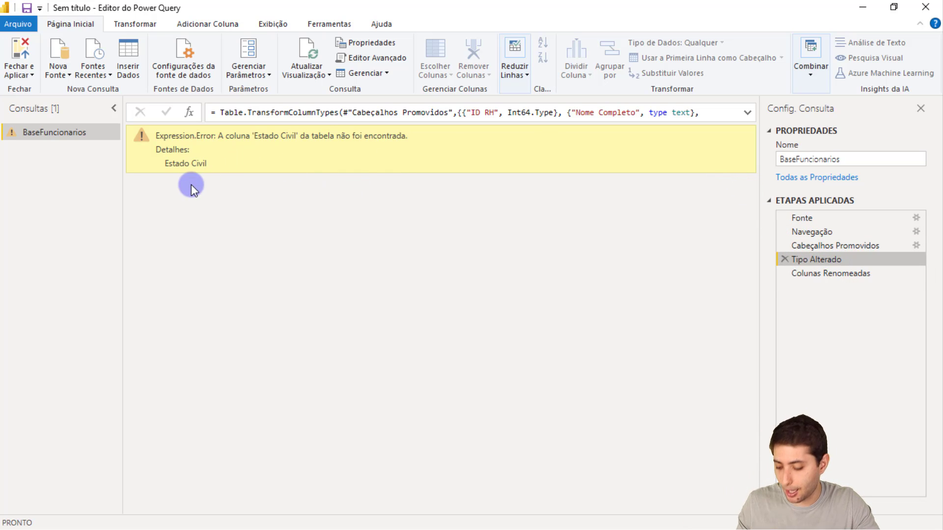
# Remove the {"Estado Civil", type text} entry from the Tipo Alterado formula and apply the edit
pyautogui.click(172, 182)
pyautogui.moveTo(154, 152)
pyautogui.mouseDown()
pyautogui.moveTo(185, 177)
pyautogui.moveTo(223, 173)
pyautogui.mouseUp()
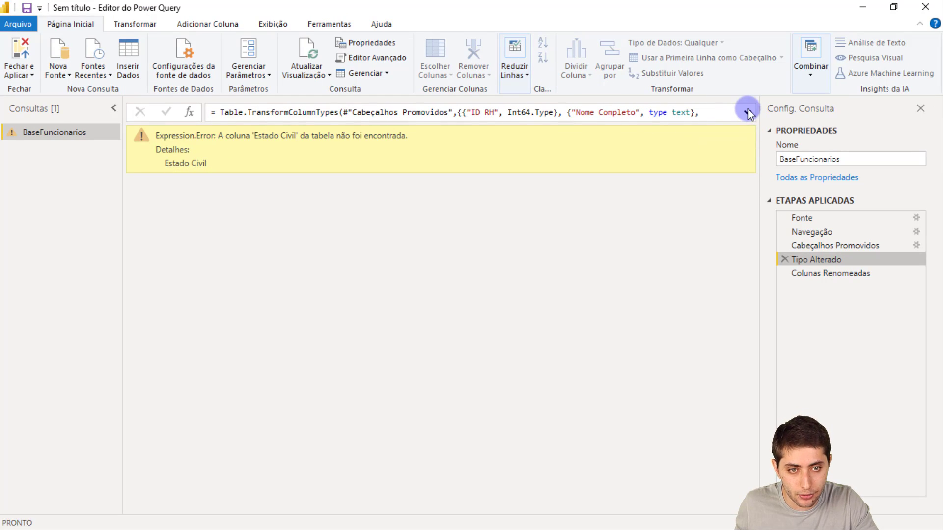
pyautogui.click(747, 113)
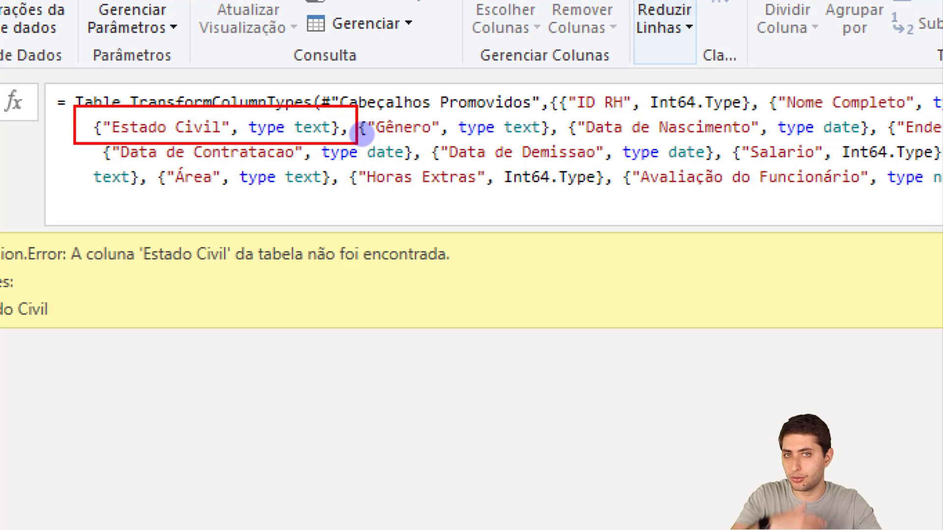
pyautogui.press('Escape')
pyautogui.moveTo(92, 128); pyautogui.dragTo(102, 132)
pyautogui.moveTo(234, 126); pyautogui.dragTo(362, 129)
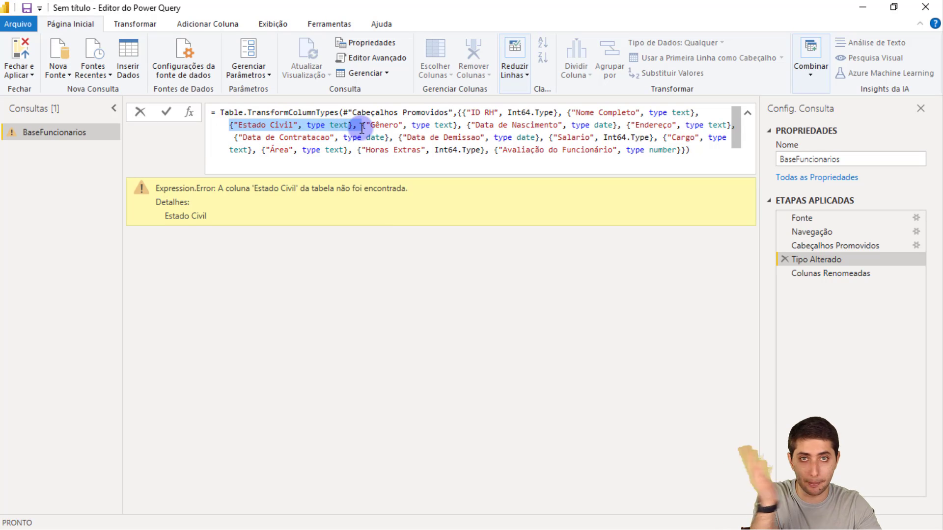
pyautogui.press('Delete')
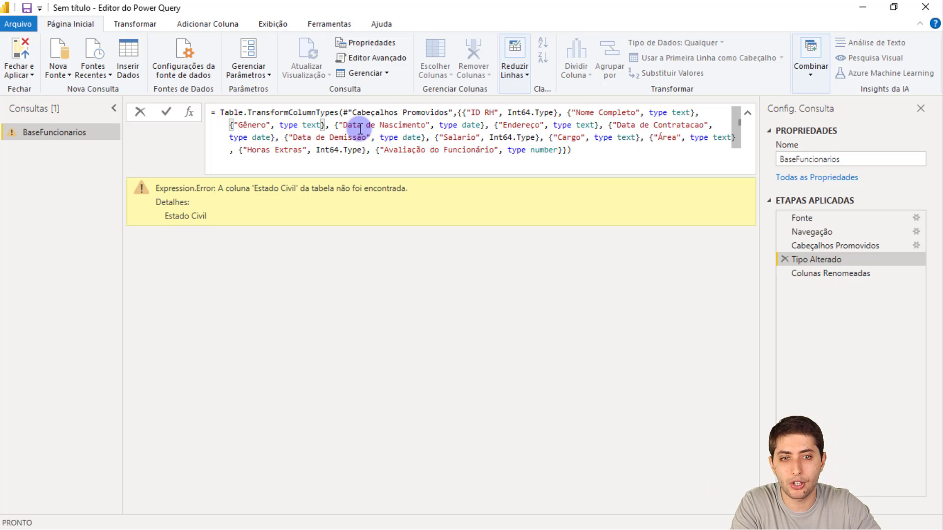
pyautogui.press('Return')
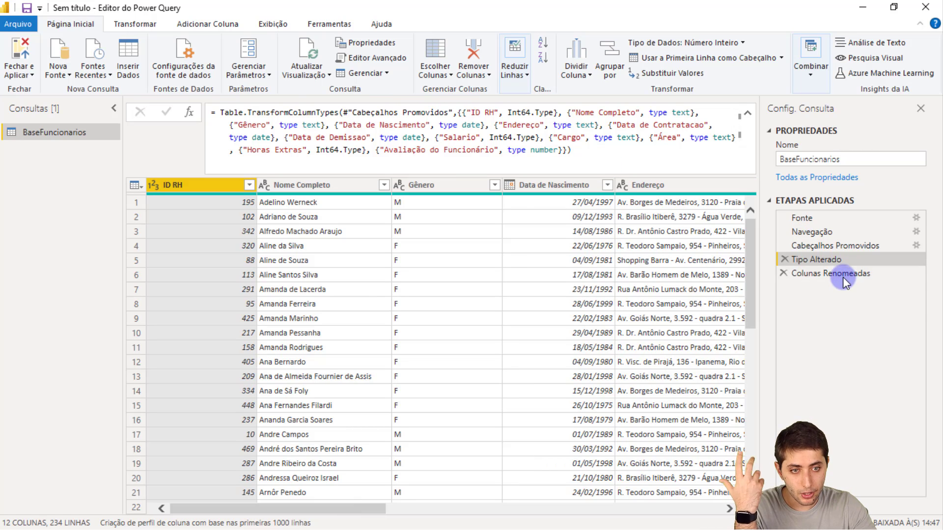
# Review the Colunas Renomeadas step, and close the query editor applying the changes to the model
pyautogui.click(842, 276)
pyautogui.click(843, 277)
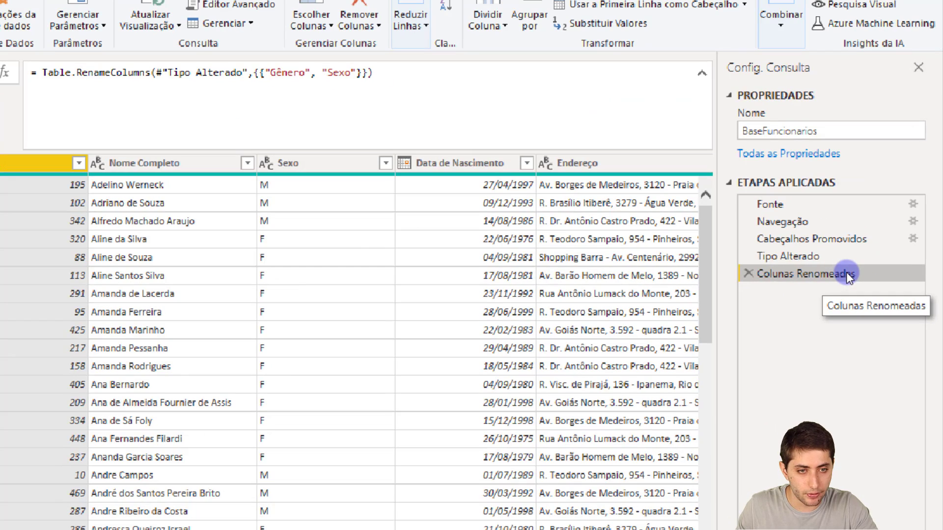
pyautogui.click(847, 273)
pyautogui.moveTo(739, 279); pyautogui.dragTo(652, 318)
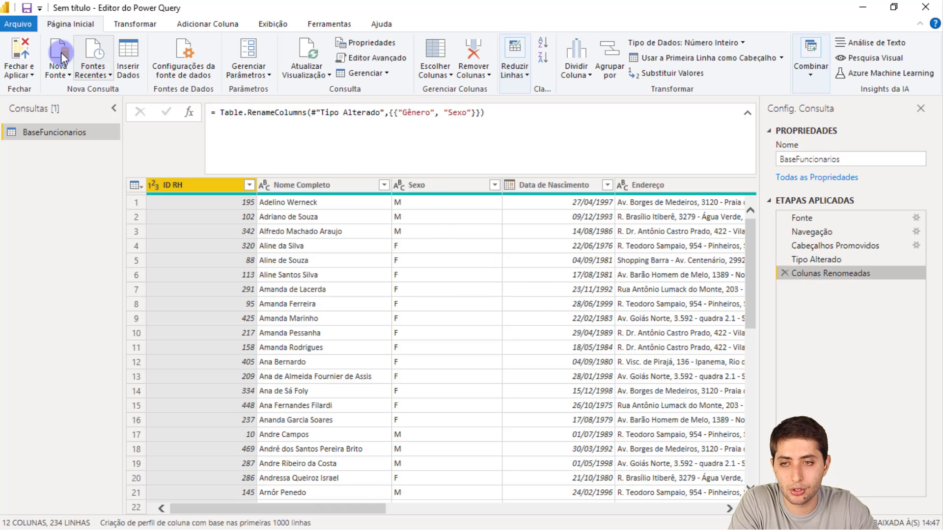
pyautogui.click(28, 60)
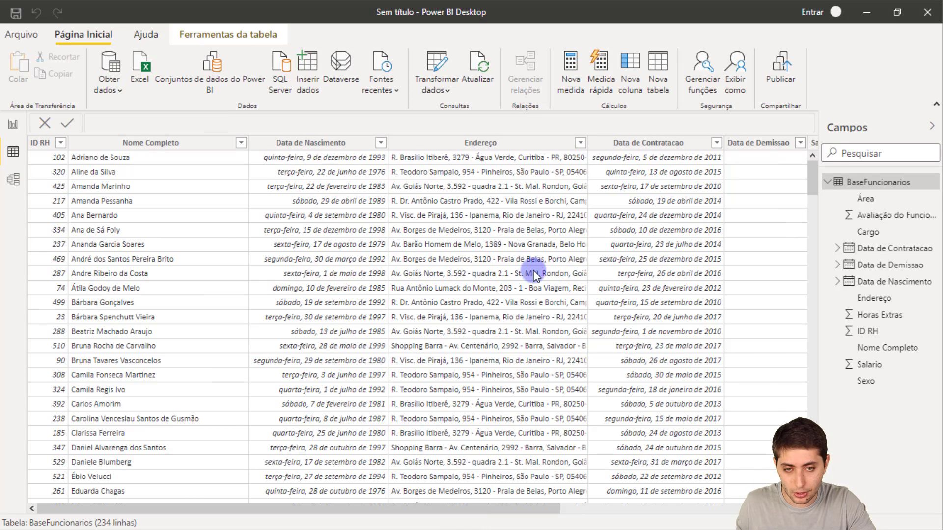
# Switch to the Aula PBI folder and reopen the BaseFuncionarios workbook in Excel
pyautogui.hotkey('alt', 'Tab')
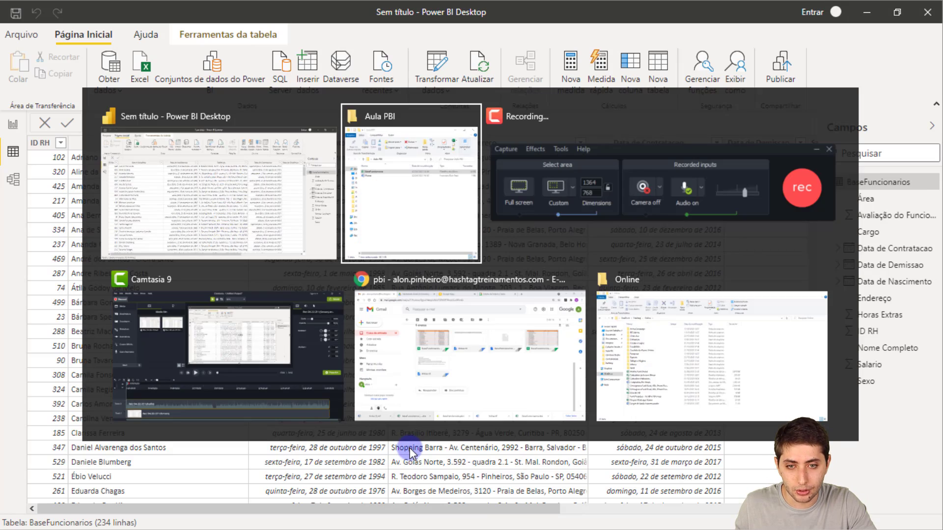
pyautogui.press('super+Up')
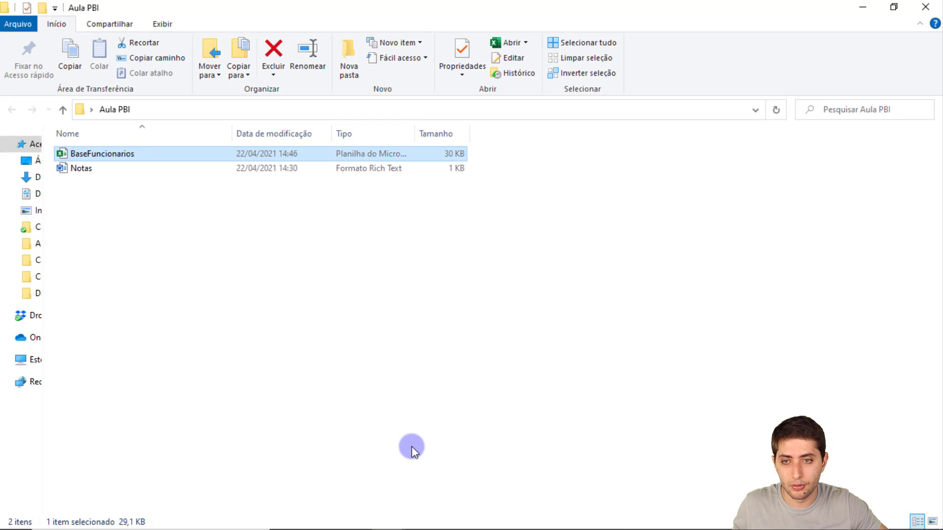
pyautogui.press('Return')
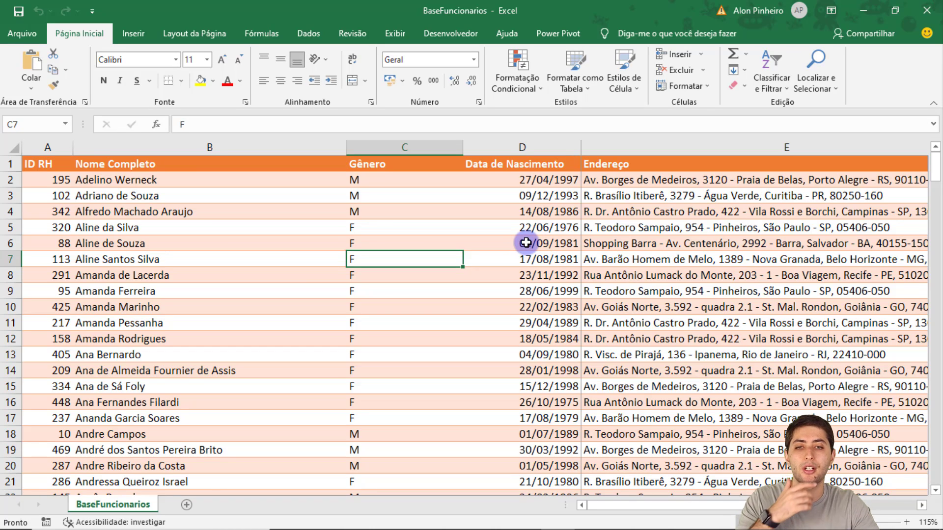
# Rename the BaseFuncionarios sheet to CadastroFuncionarios in the workbook
pyautogui.doubleClick(125, 506)
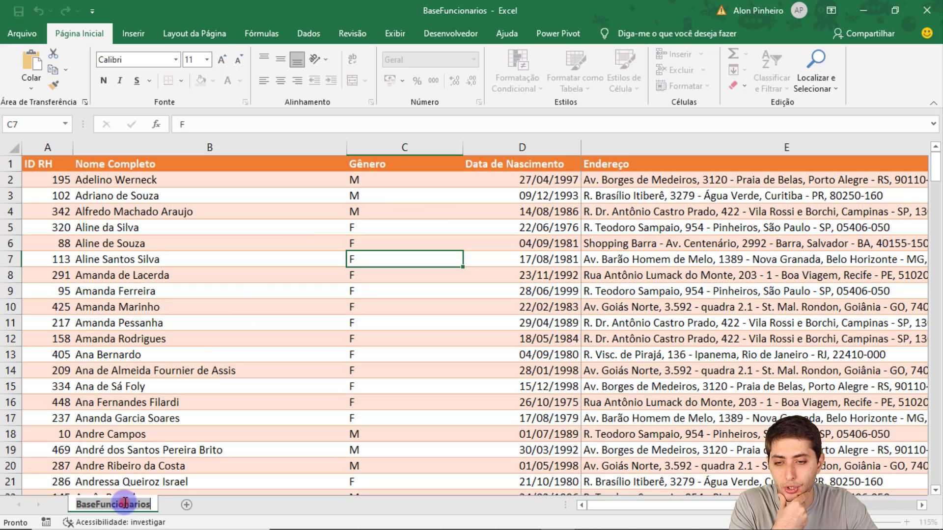
pyautogui.write('Cadastr')
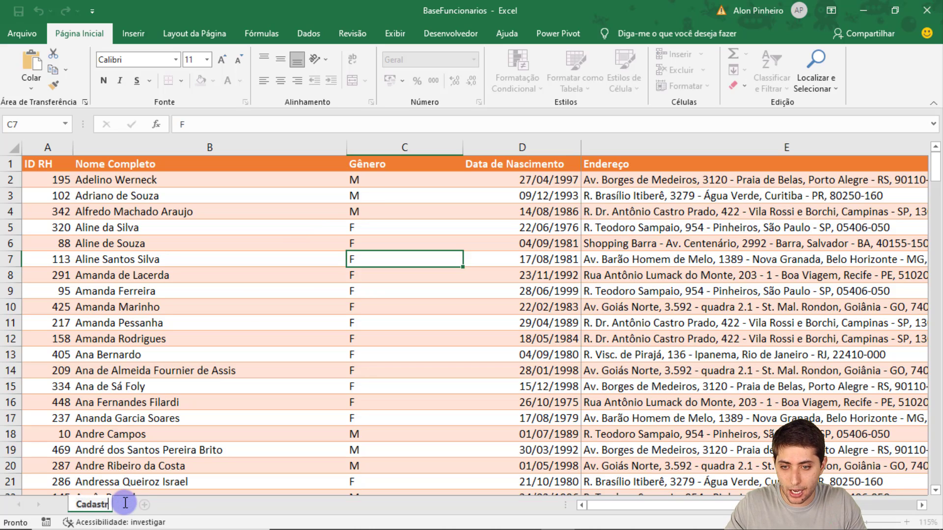
pyautogui.write('oFuncionario')
pyautogui.press('Return')
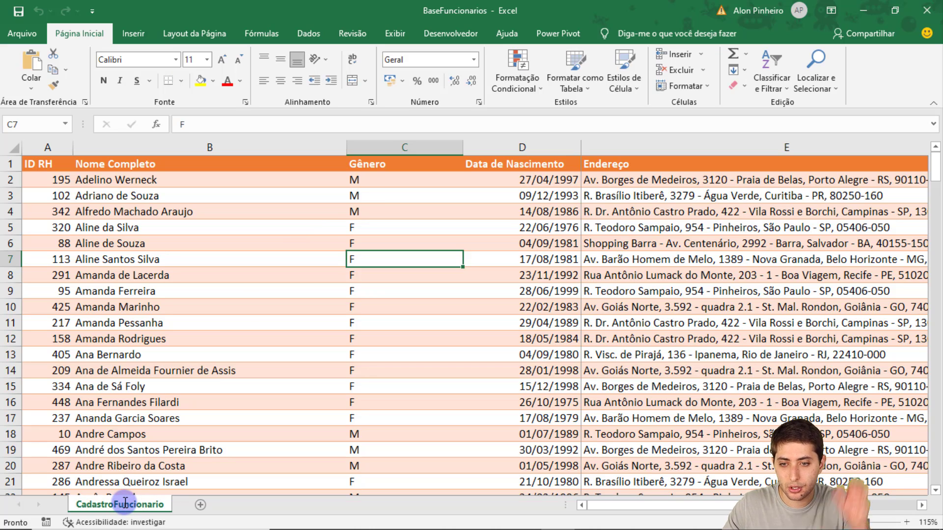
pyautogui.doubleClick(126, 505)
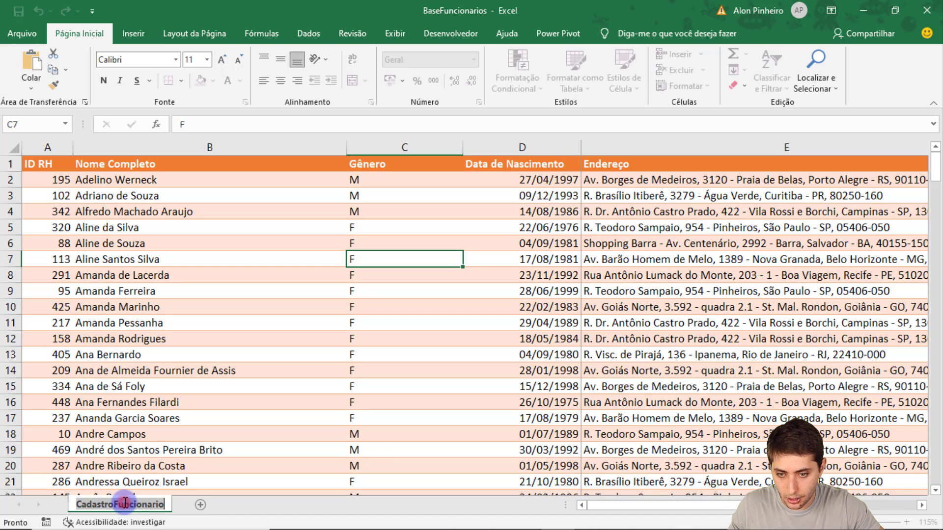
pyautogui.press('End')
pyautogui.write('s')
pyautogui.press('Return')
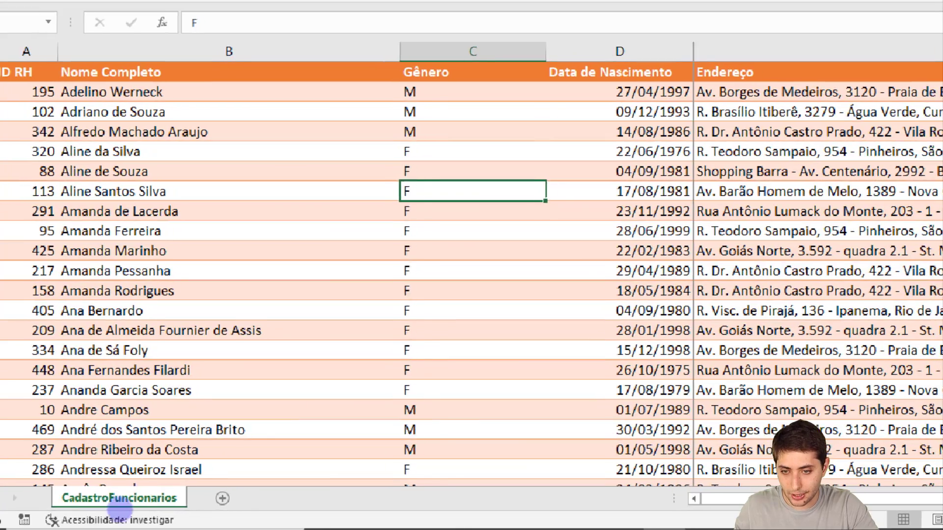
pyautogui.moveTo(75, 485); pyautogui.dragTo(216, 505)
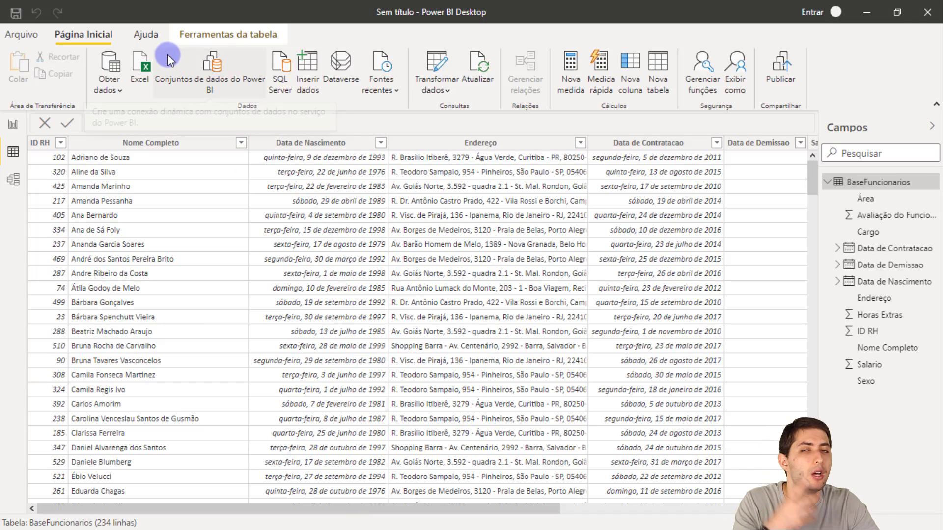
# Refresh the BaseFuncionarios data in the model, read the resulting message and close it
pyautogui.click(473, 66)
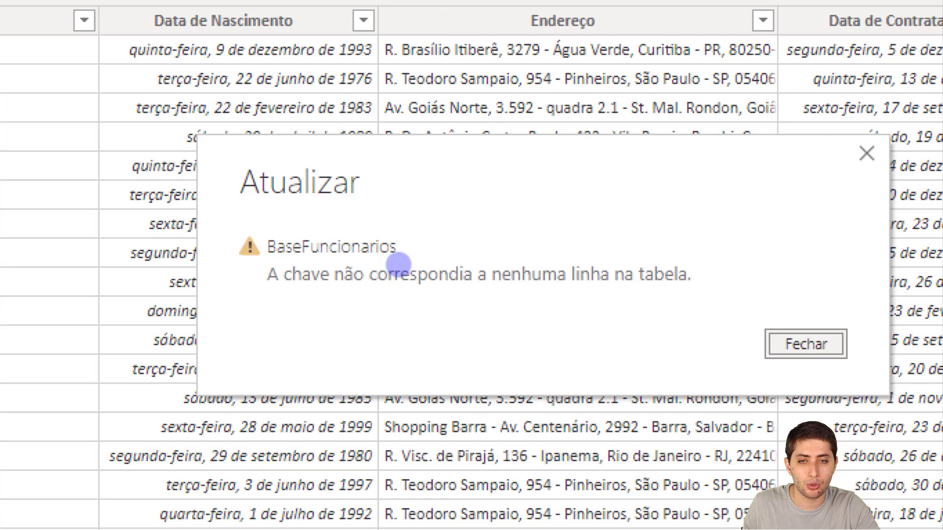
pyautogui.moveTo(261, 293)
pyautogui.mouseDown()
pyautogui.moveTo(728, 322)
pyautogui.moveTo(739, 291)
pyautogui.mouseUp()
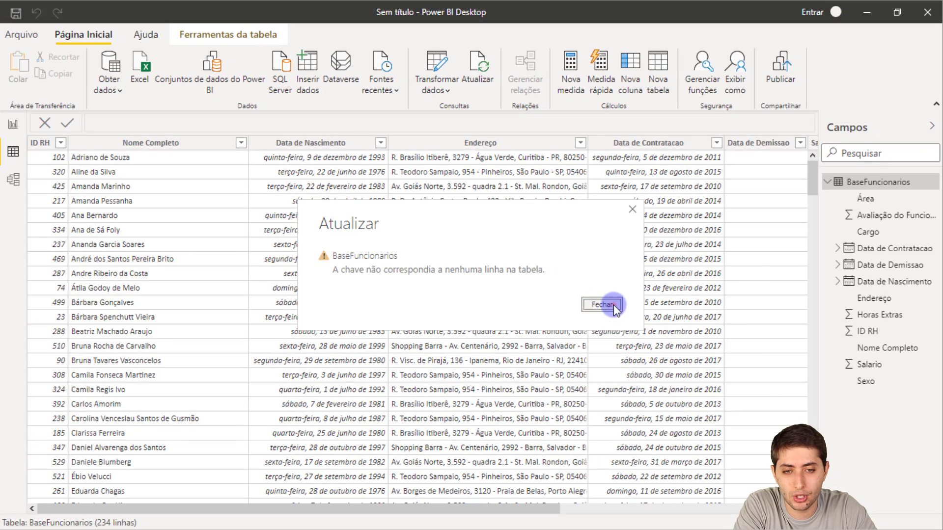
pyautogui.click(805, 344)
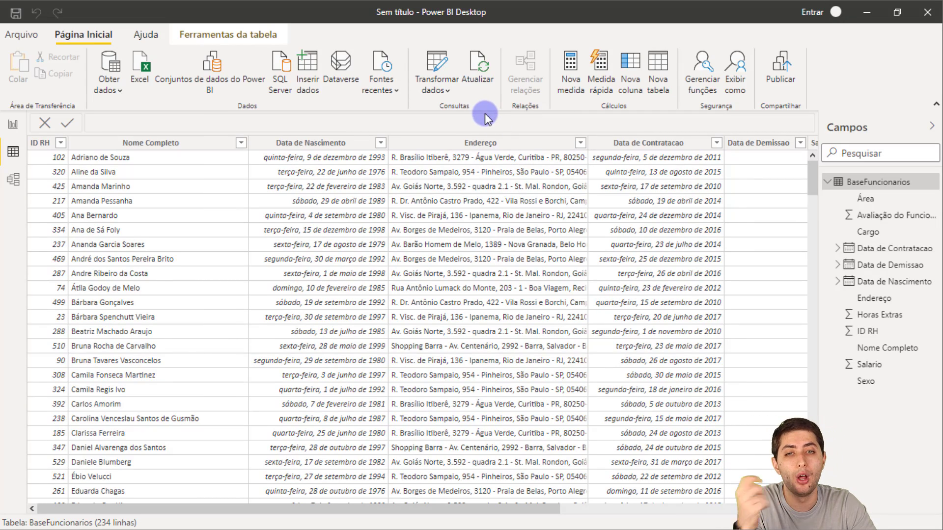
# Open the query editor, refresh the BaseFuncionarios preview, and go to the applied step that causes the error
pyautogui.click(435, 67)
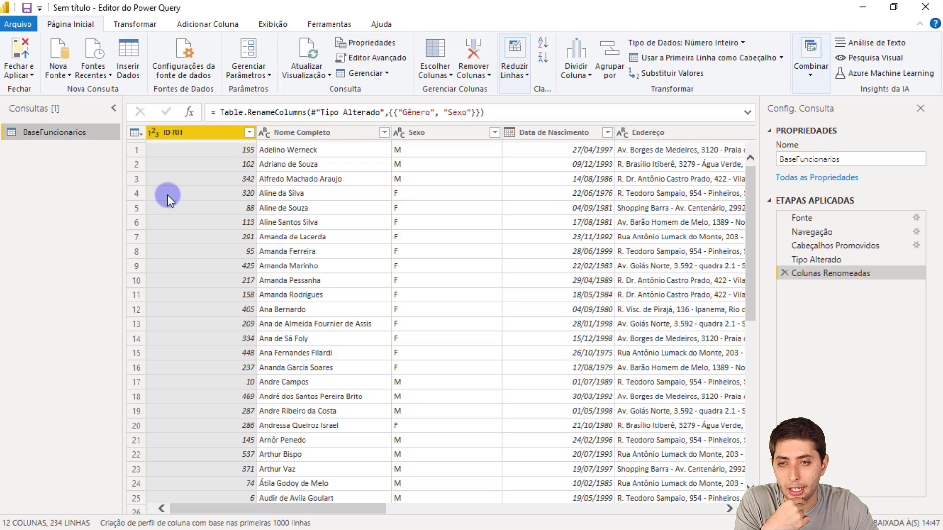
pyautogui.click(307, 48)
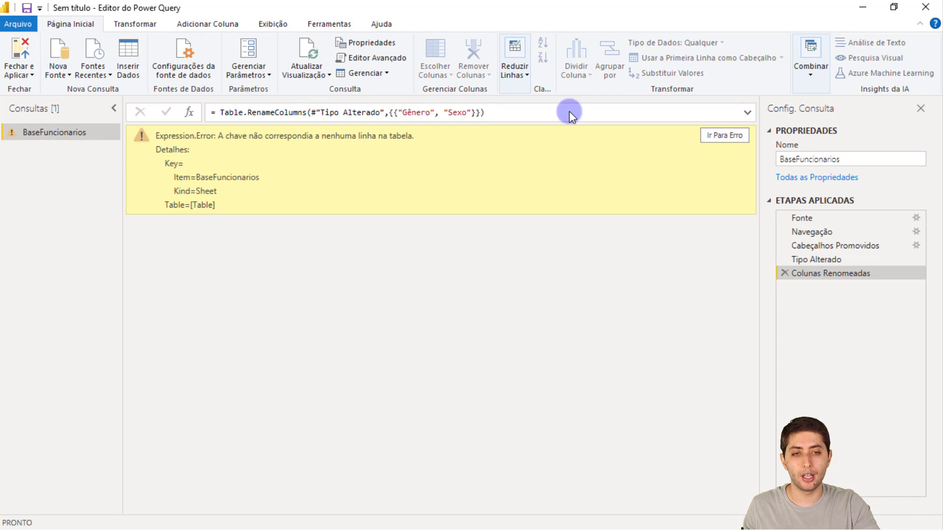
pyautogui.click(839, 222)
pyautogui.click(827, 232)
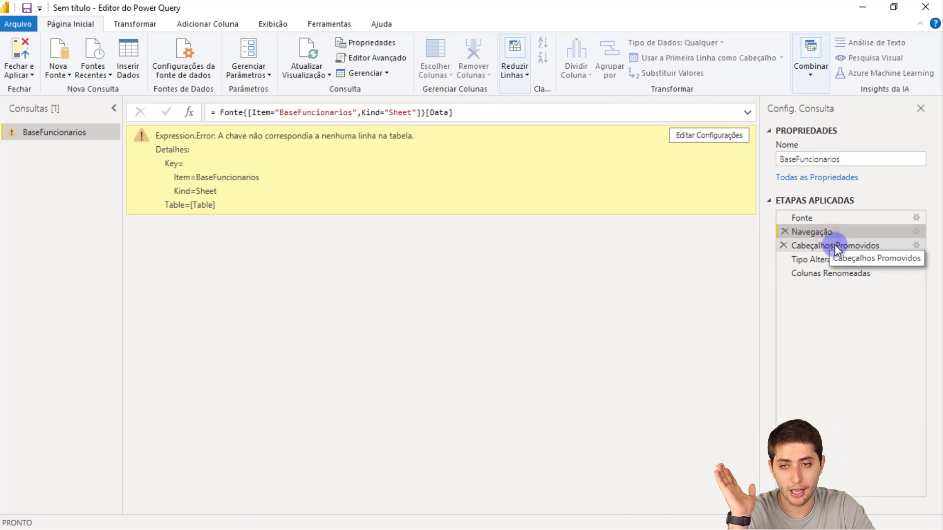
pyautogui.click(836, 275)
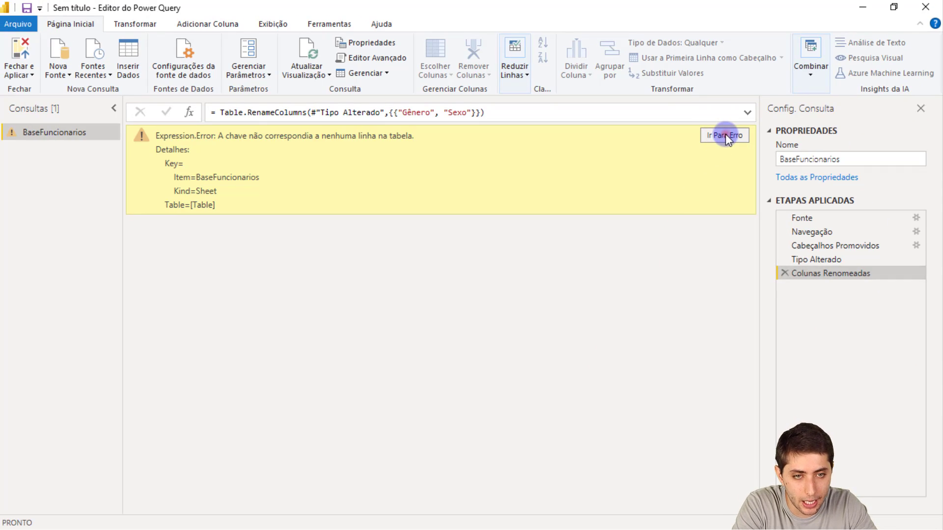
pyautogui.click(726, 134)
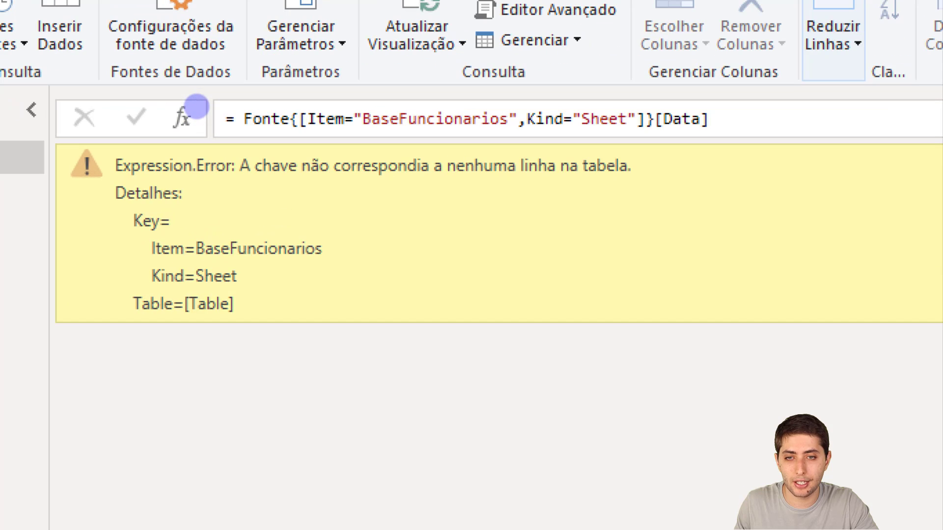
# Change the sheet name in the Navegação formula to "CadastroFuncionarios" and apply the edit
pyautogui.moveTo(359, 103); pyautogui.dragTo(514, 140)
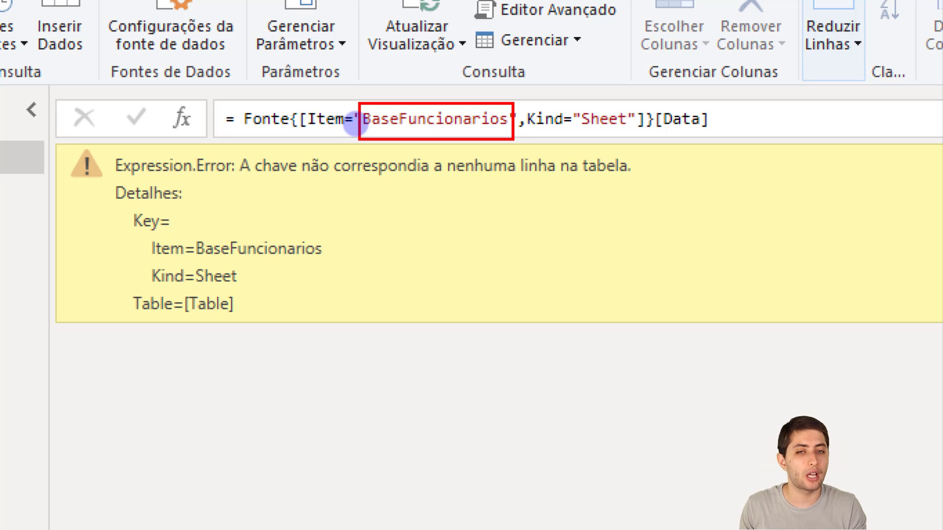
pyautogui.doubleClick(424, 119)
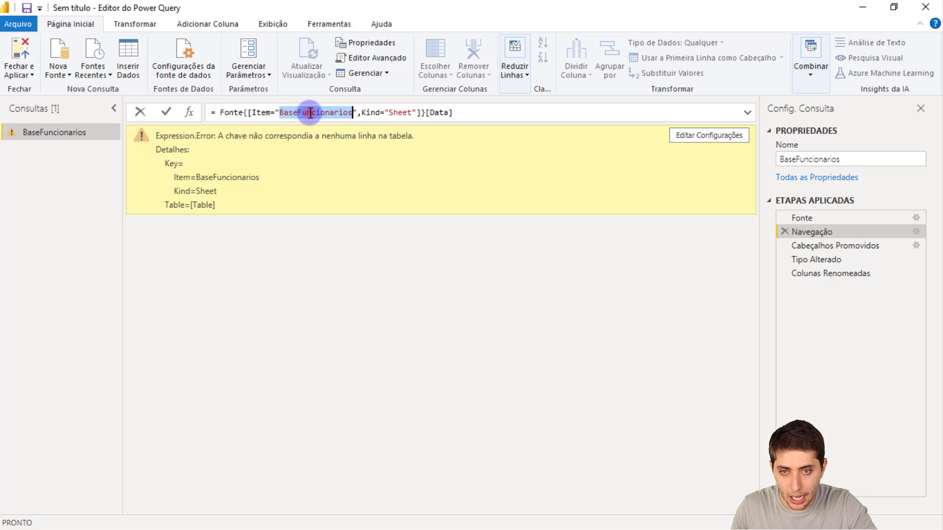
pyautogui.write('CadastroFunci')
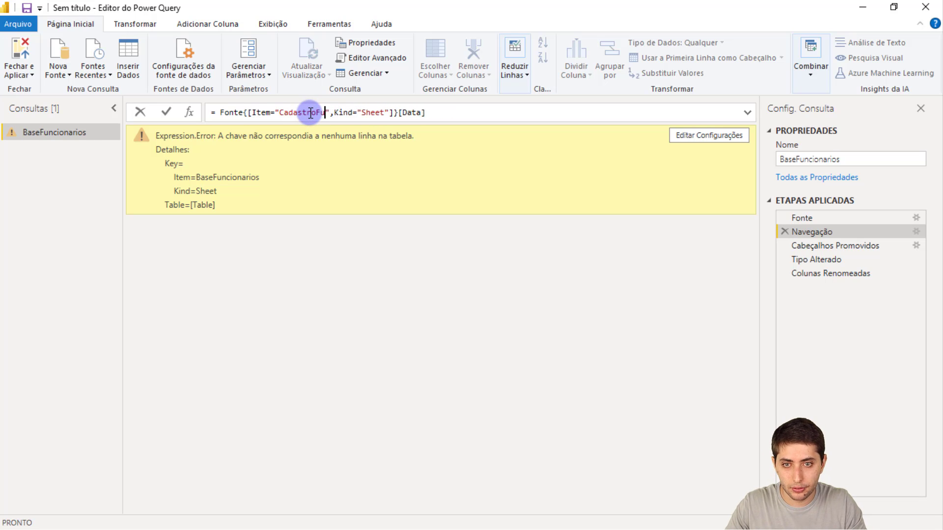
pyautogui.write('onarios')
pyautogui.press('Return')
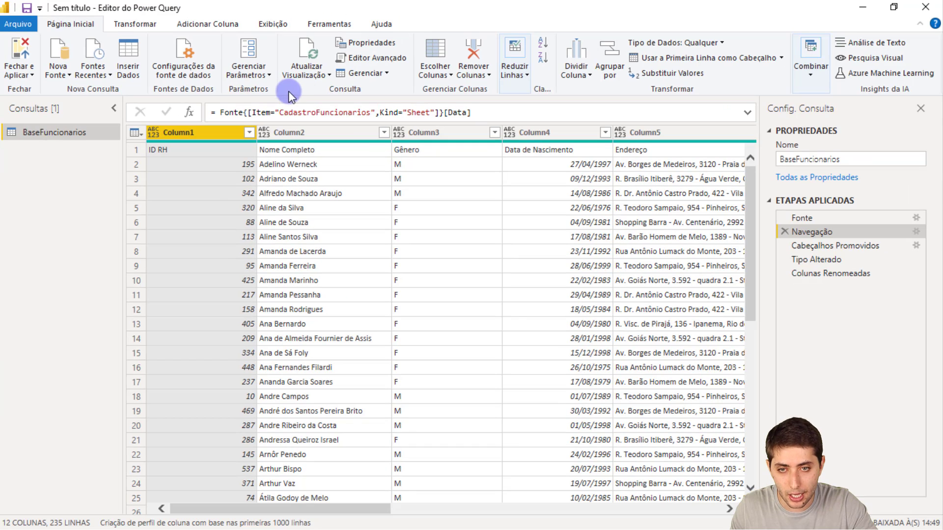
# Try the sheet name in lowercase as "cadastrofuncionarios" in the Navegação formula
pyautogui.click(304, 92)
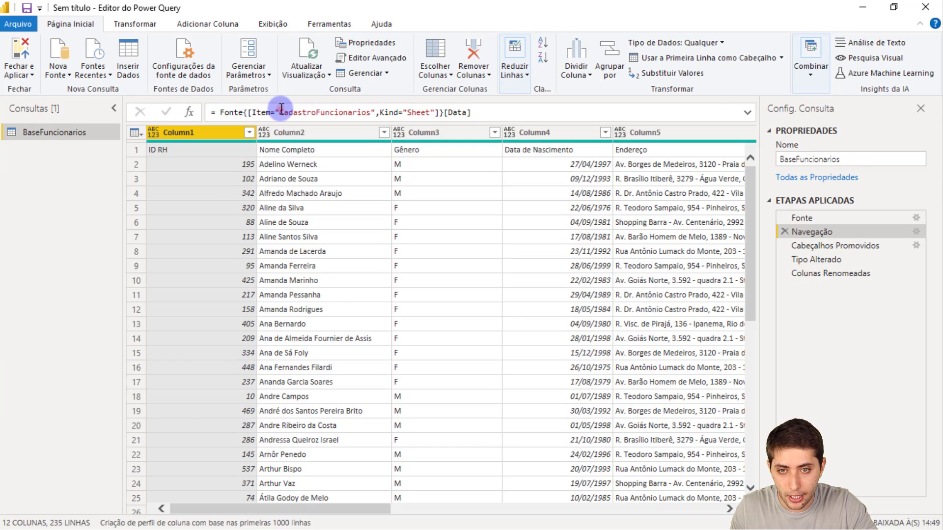
pyautogui.hotkey('shift', 'Right')
pyautogui.press('Right')
pyautogui.press('Right')
pyautogui.press('Right')
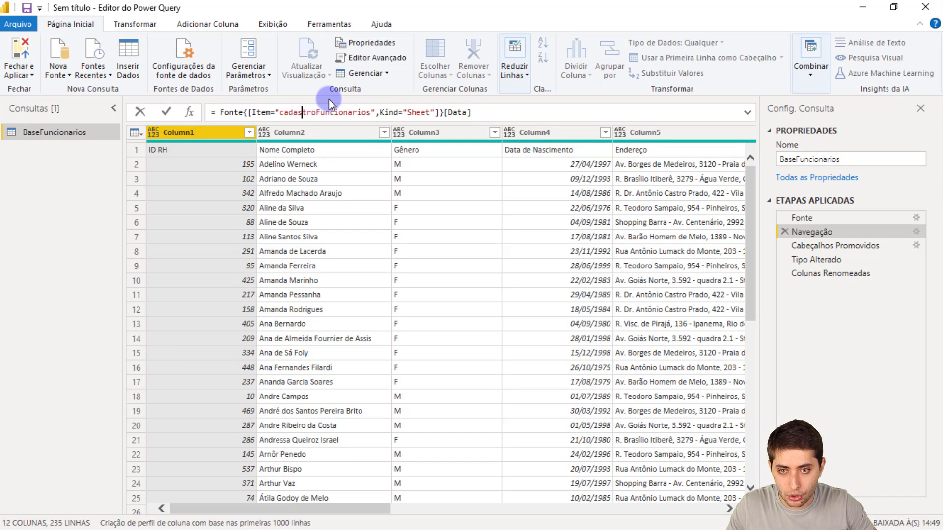
pyautogui.press('Return')
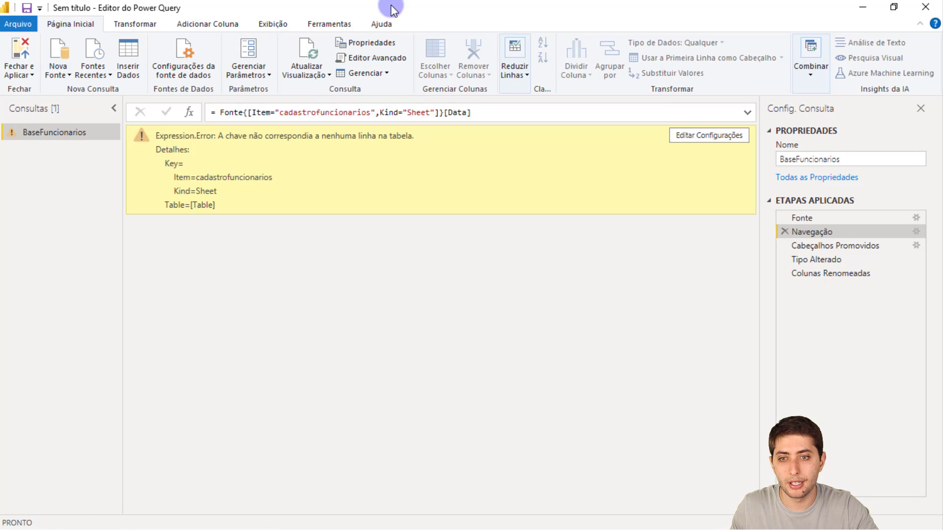
# Restore the capital C and F of "CadastroFuncionarios" in the Navegação formula and apply it
pyautogui.click(283, 112)
pyautogui.press('BackSpace')
pyautogui.write('C')
pyautogui.press('Right')
pyautogui.press('Right')
pyautogui.press('Right')
pyautogui.press('Right')
pyautogui.press('Right')
pyautogui.press('Right')
pyautogui.press('Right')
pyautogui.press('Right')
pyautogui.press('BackSpace')
pyautogui.write('F')
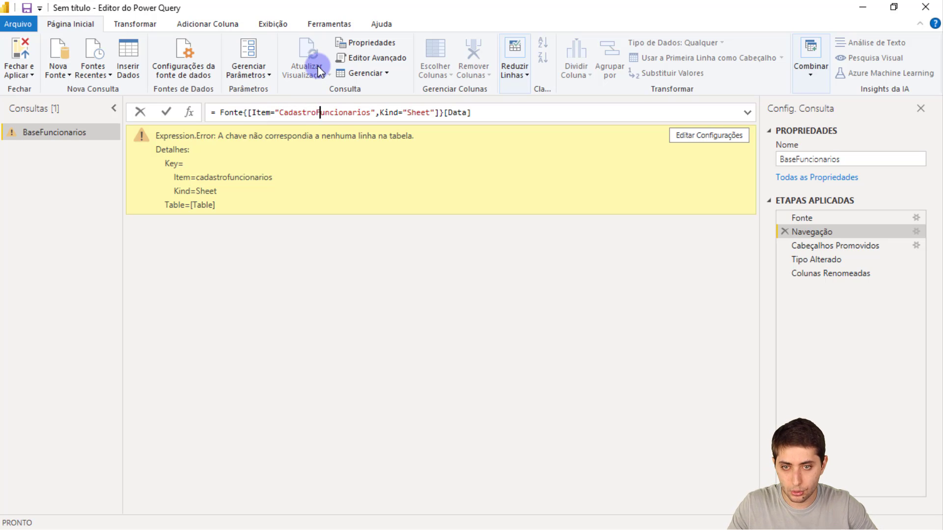
pyautogui.press('Return')
pyautogui.click(314, 69)
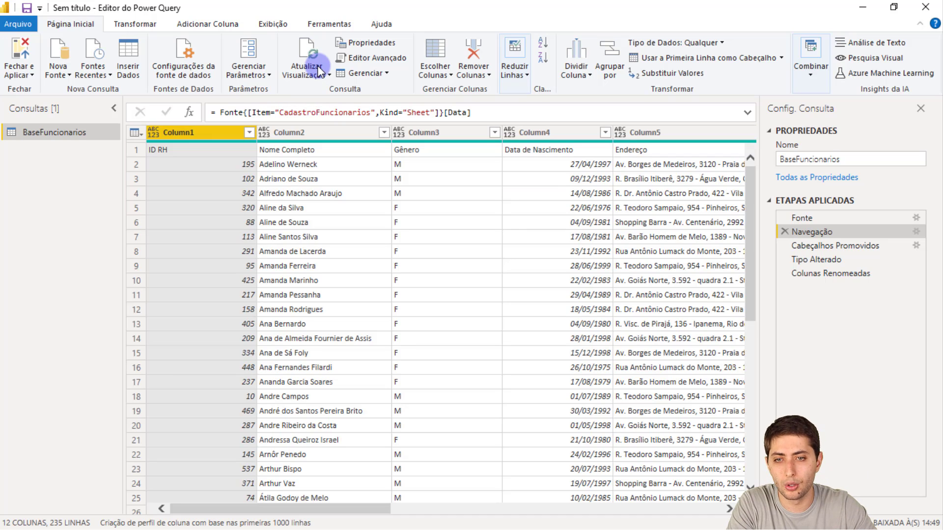
# Remove the Sexo column after the Colunas Renomeadas step, and delete the added Colunas Removidas step
pyautogui.click(840, 274)
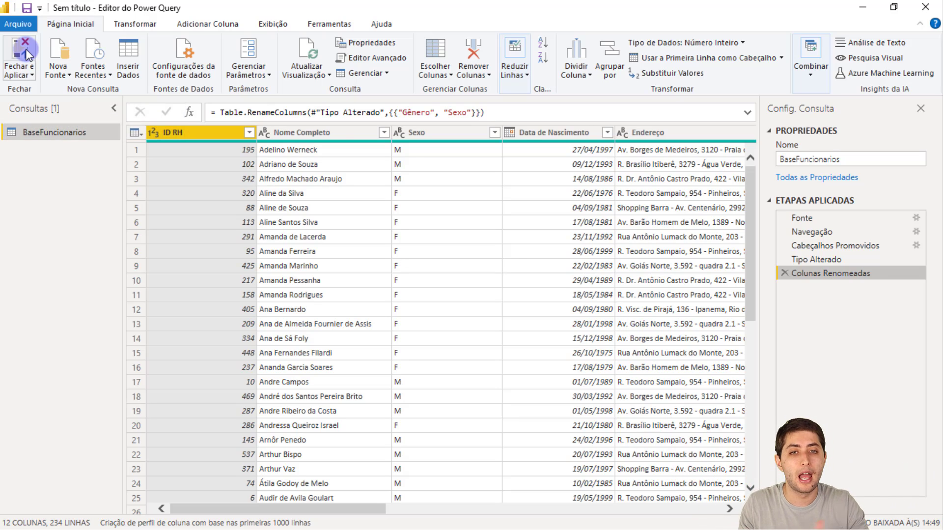
pyautogui.click(424, 137)
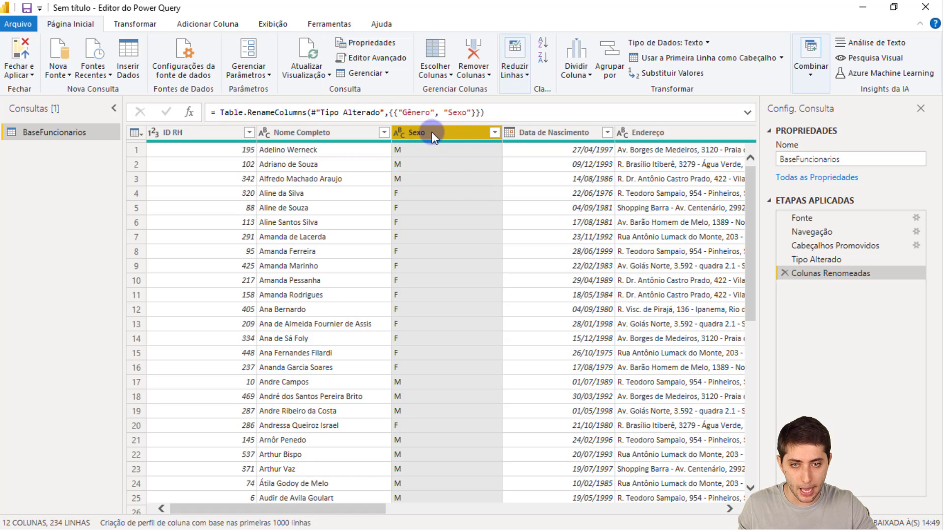
pyautogui.press('Delete')
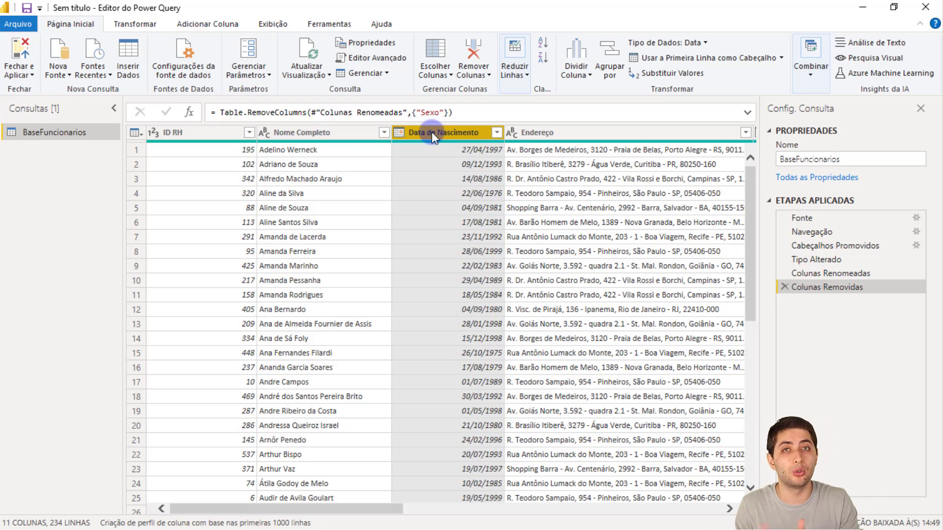
pyautogui.hotkey('ctrl', '1')
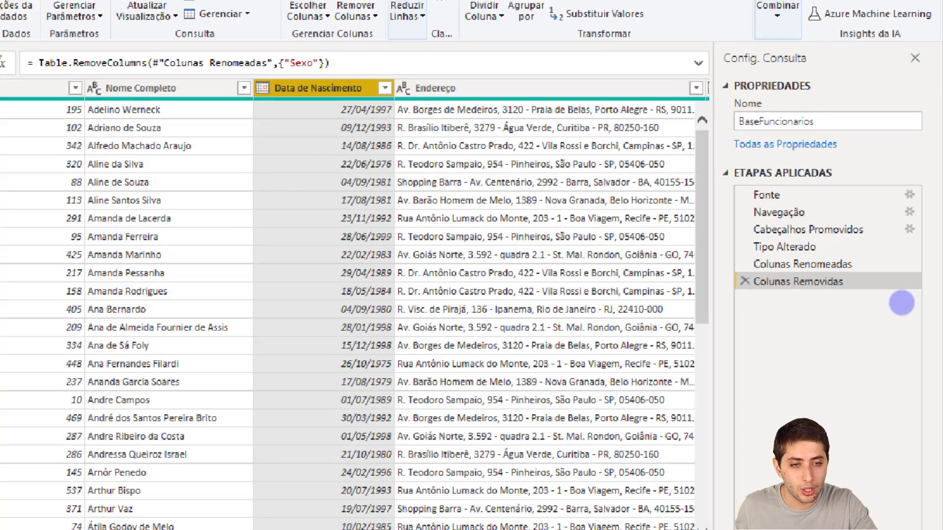
pyautogui.click(902, 301)
pyautogui.moveTo(610, 261)
pyautogui.mouseDown()
pyautogui.moveTo(715, 295)
pyautogui.moveTo(863, 305)
pyautogui.mouseUp()
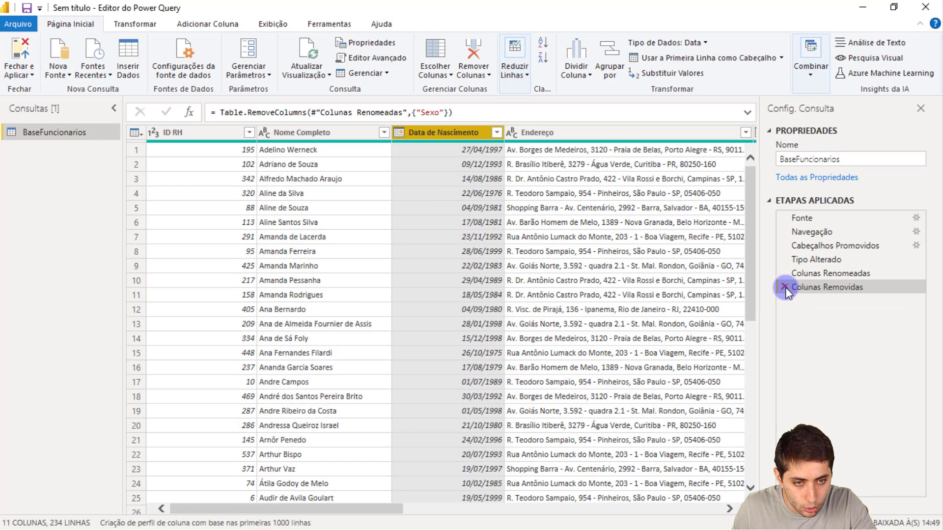
pyautogui.click(785, 287)
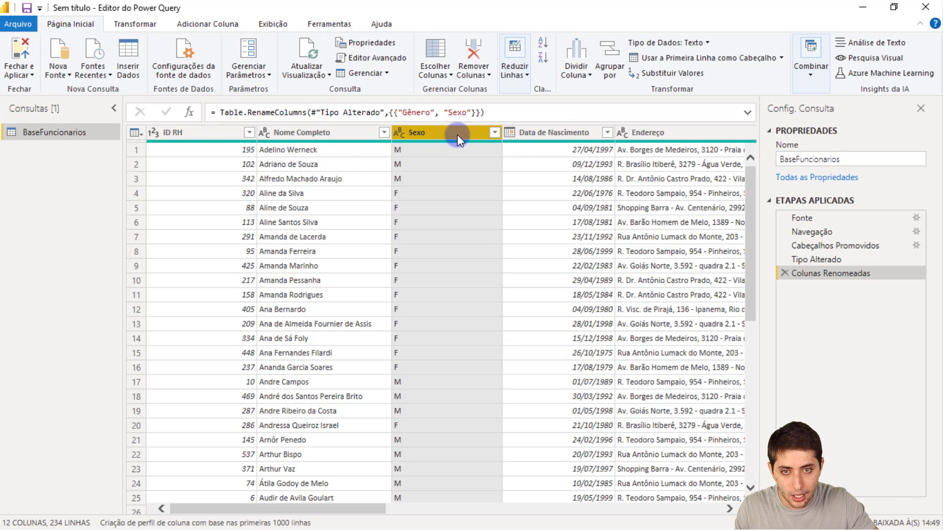
# Remove the Sexo column again, and open the BaseFuncionarios workbook in Excel to check its Gênero column
pyautogui.press('Delete')
pyautogui.hotkey('alt', 'Tab')
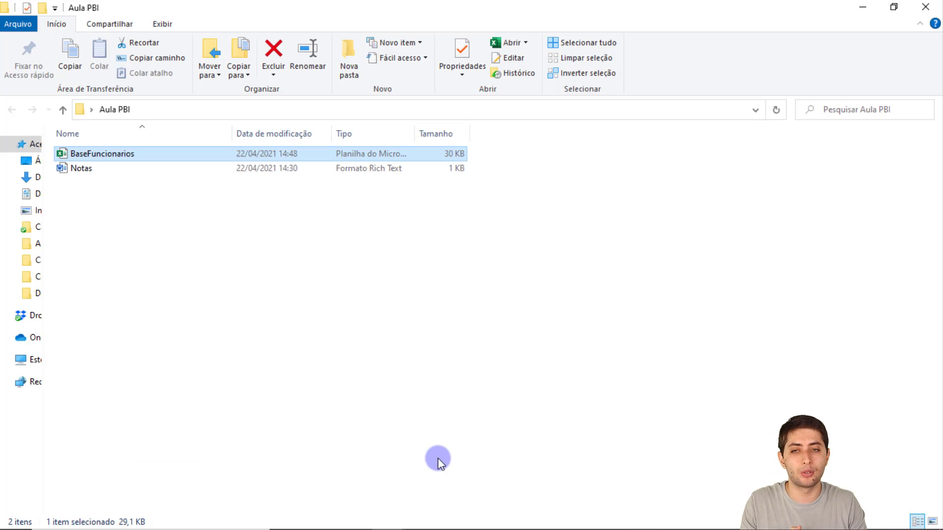
pyautogui.press('Return')
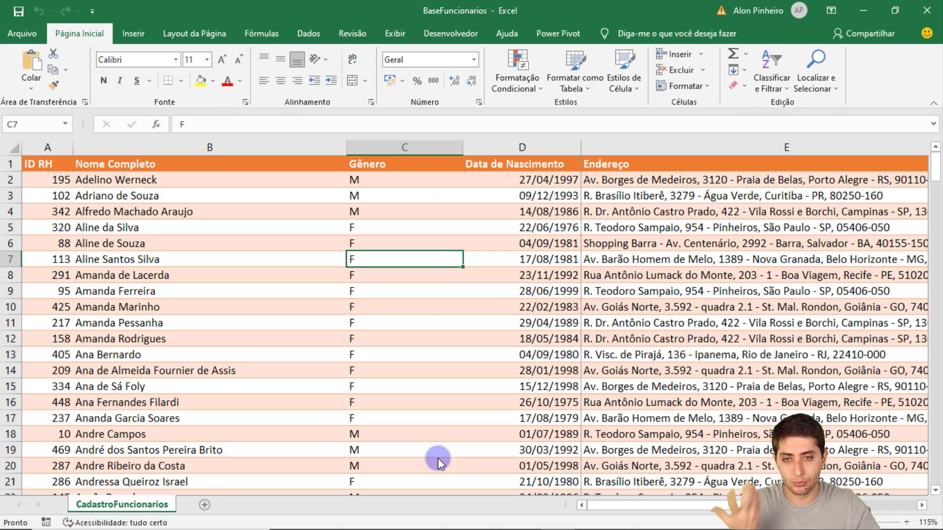
pyautogui.moveTo(379, 167); pyautogui.dragTo(373, 411)
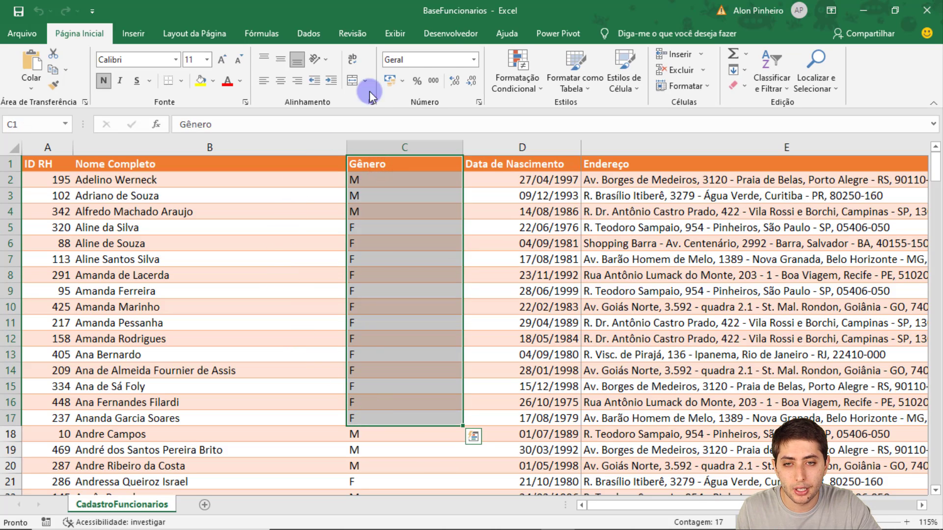
pyautogui.click(922, 22)
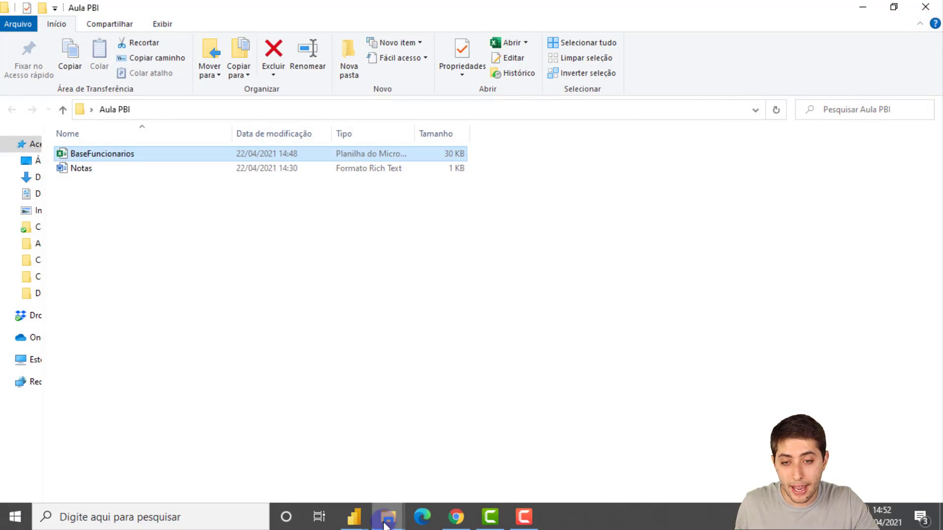
# Switch back to the Power Query editor, delete the Colunas Removidas step, and close the editor applying the changes
pyautogui.moveTo(358, 510)
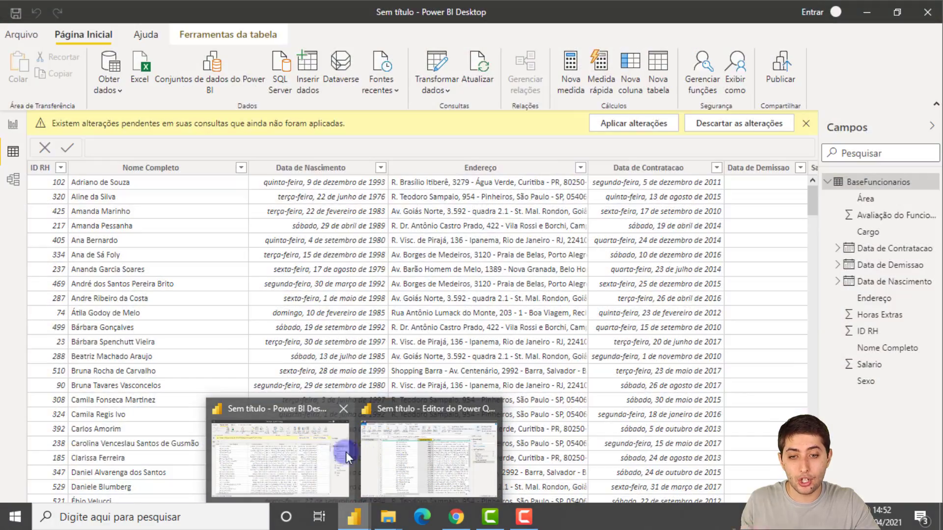
pyautogui.click(378, 442)
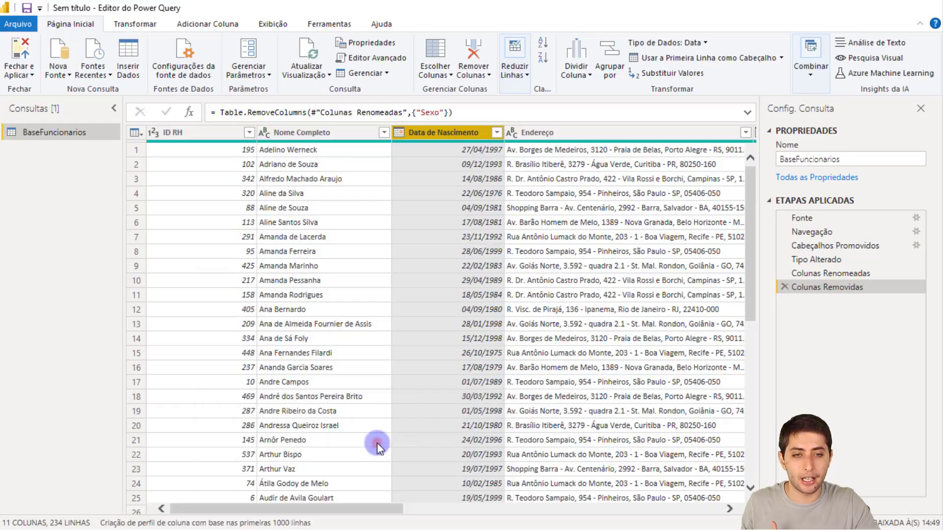
pyautogui.click(784, 288)
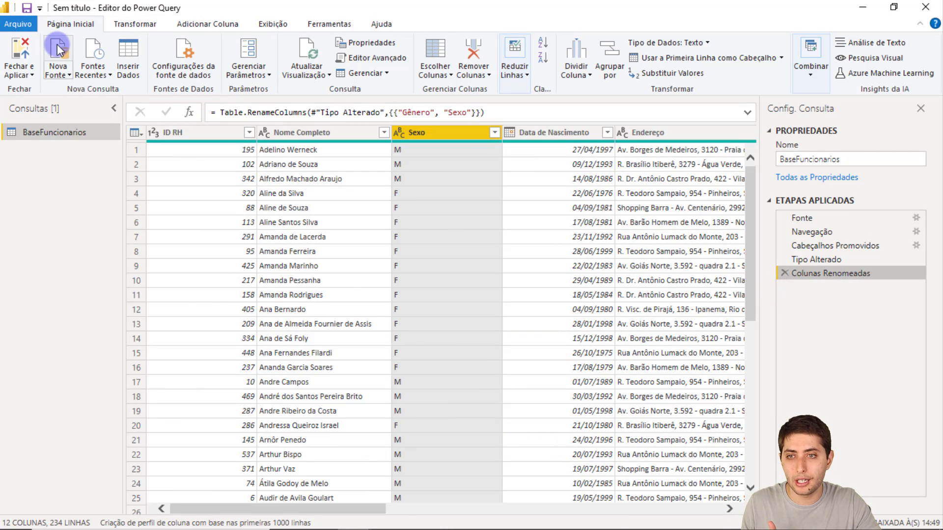
pyautogui.click(24, 46)
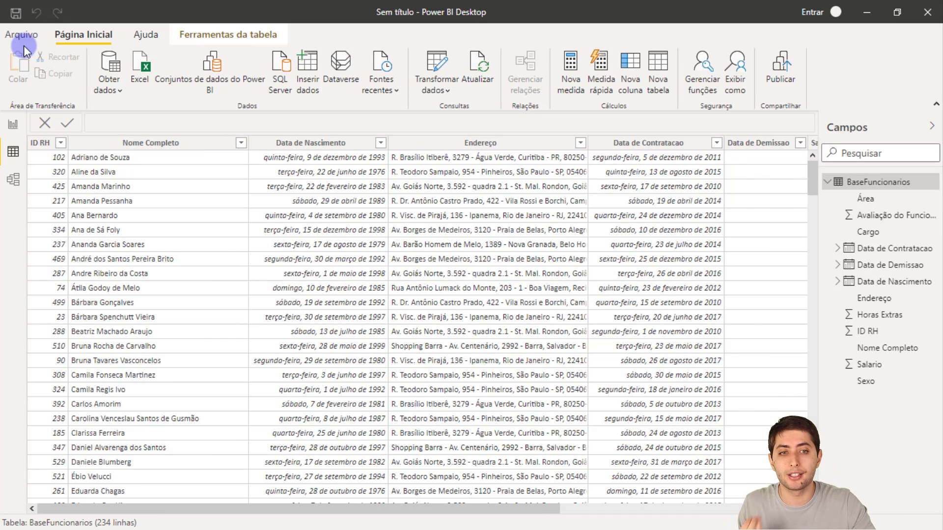
# Collapse the BaseFuncionarios table in the field list and rename it to CadastroFuncionarios
pyautogui.click(827, 182)
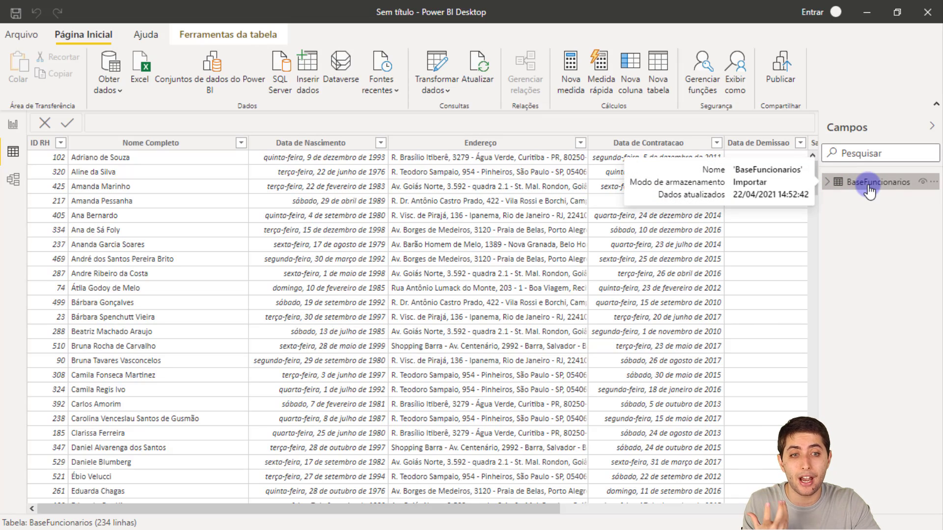
pyautogui.doubleClick(868, 183)
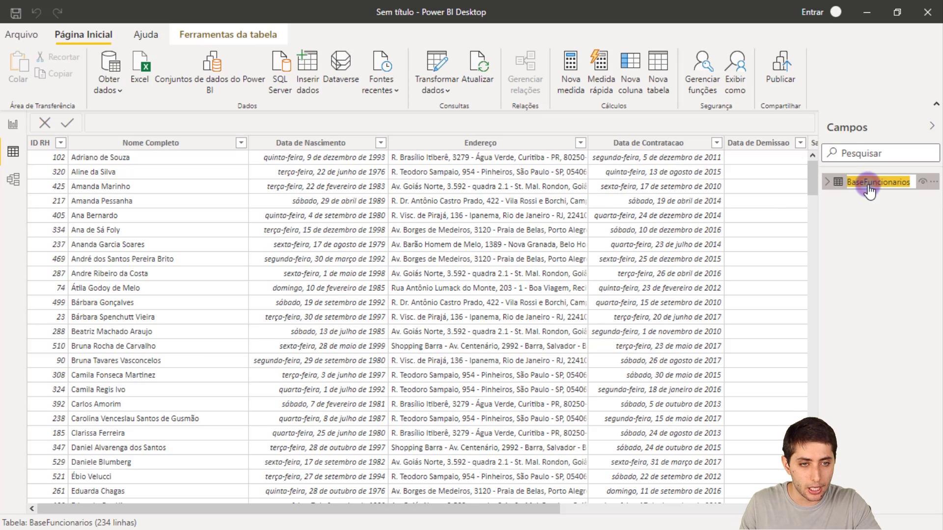
pyautogui.write('Cadas')
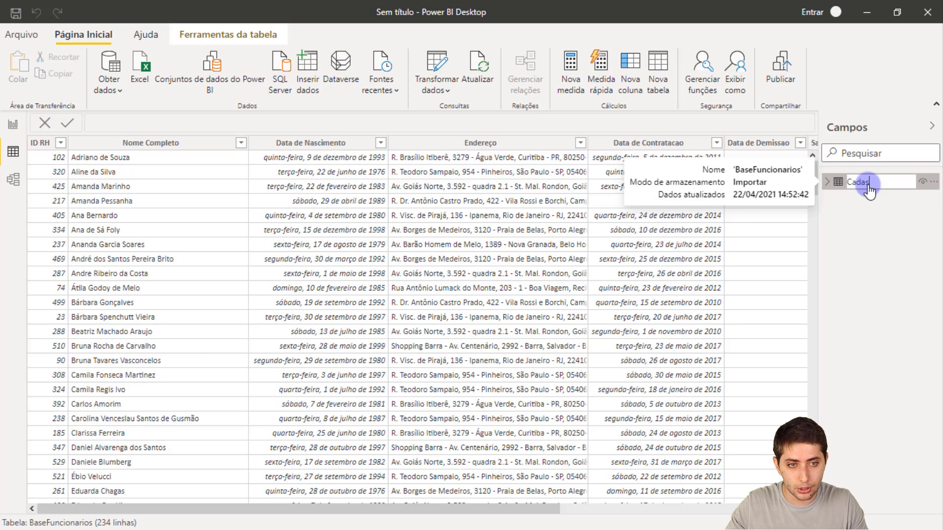
pyautogui.write('troFuncionarios')
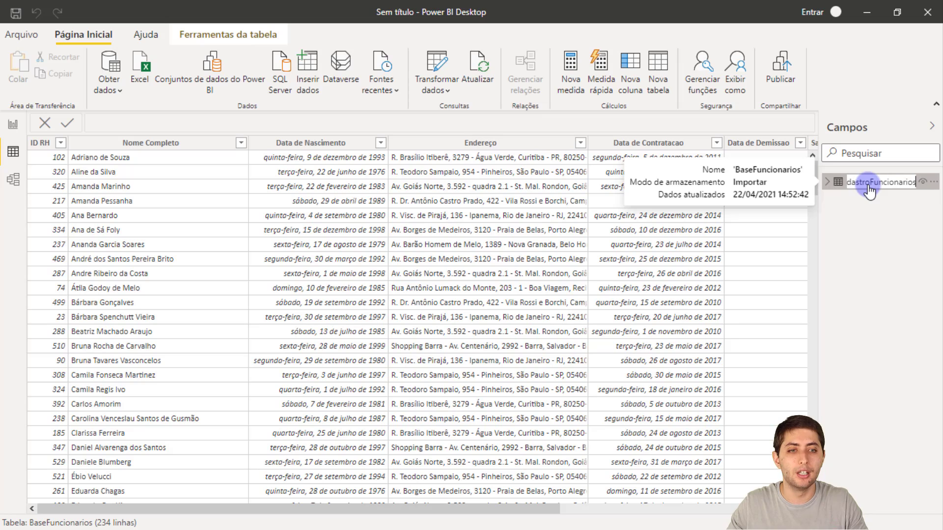
pyautogui.press('Return')
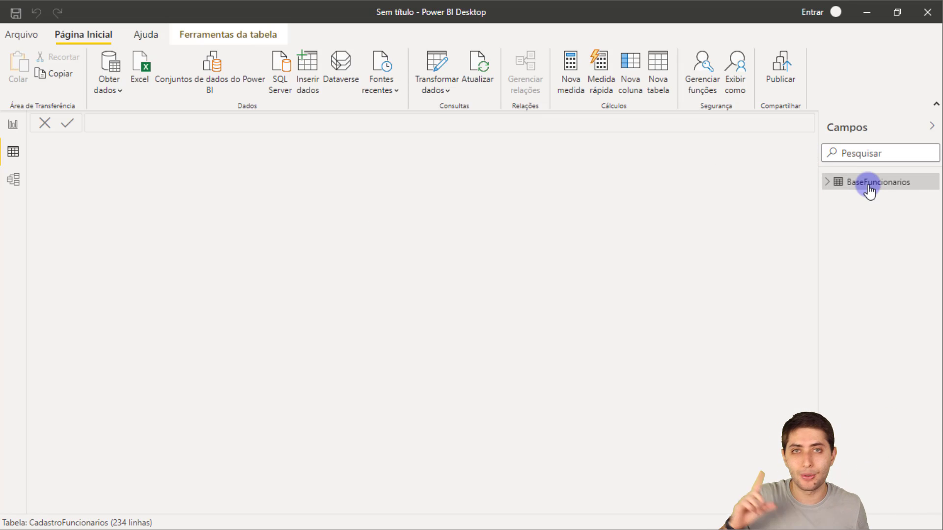